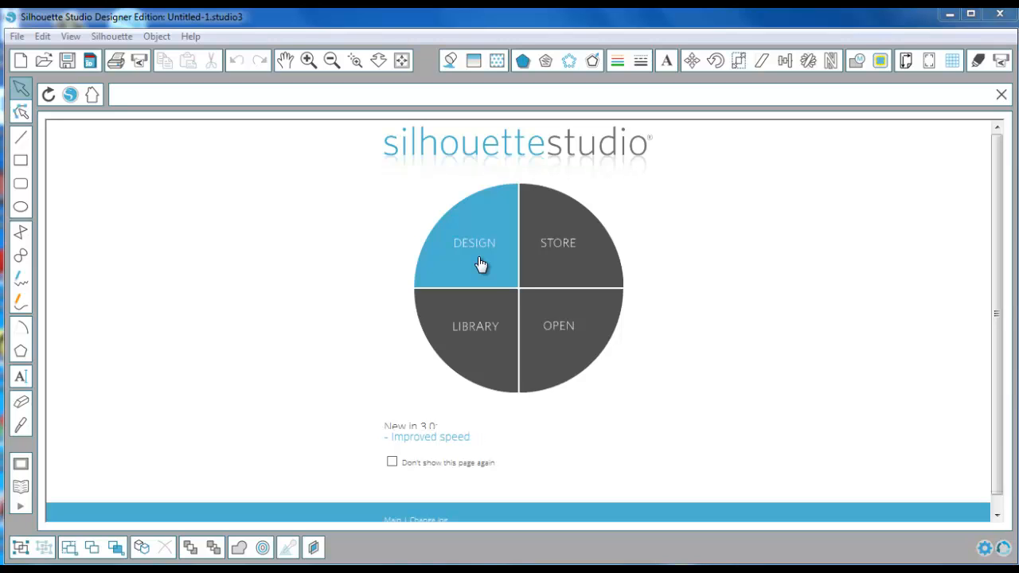
# Open the design workspace and set the page size to Letter, 8.5 x 11 in
pyautogui.click(481, 265)
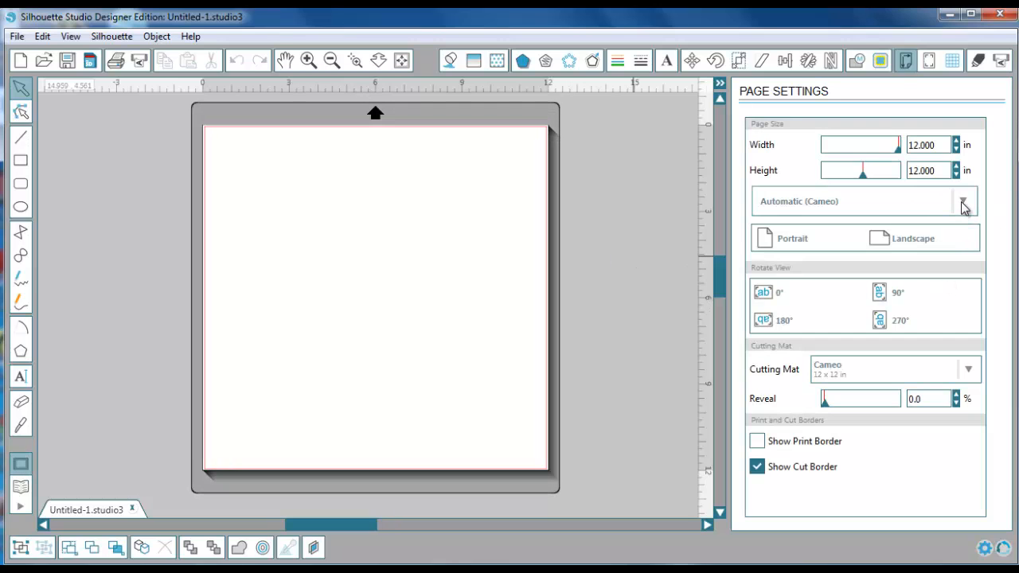
pyautogui.click(963, 205)
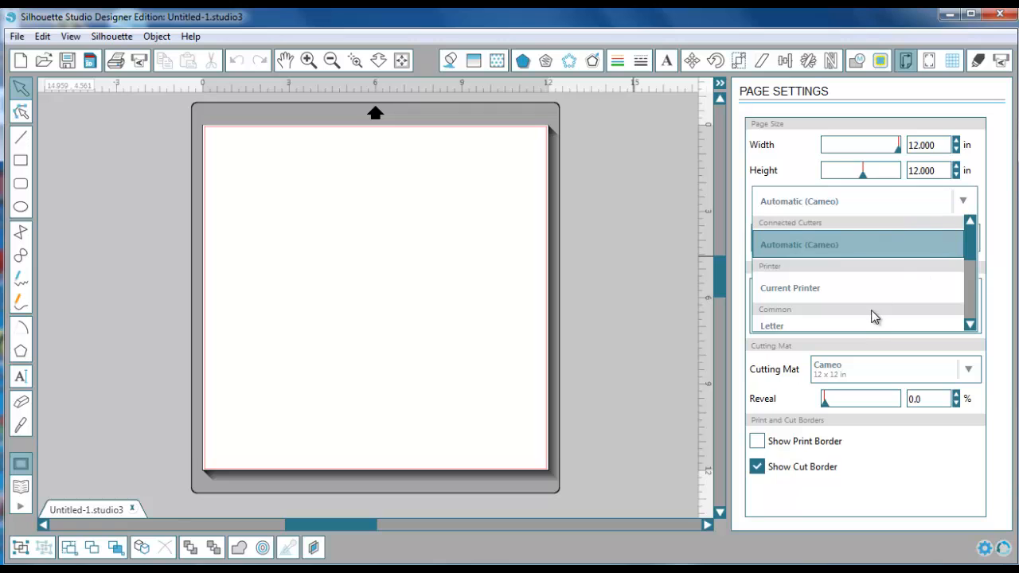
pyautogui.click(872, 326)
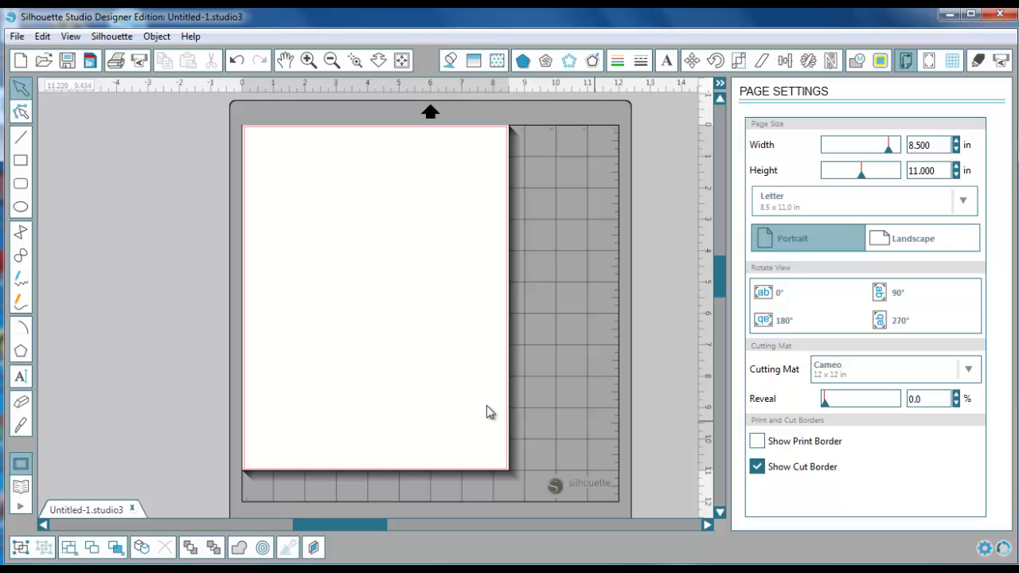
# Try showing the print border and using Type 1 (CAMEO, Portrait) registration marks, turning each off again
pyautogui.click(757, 441)
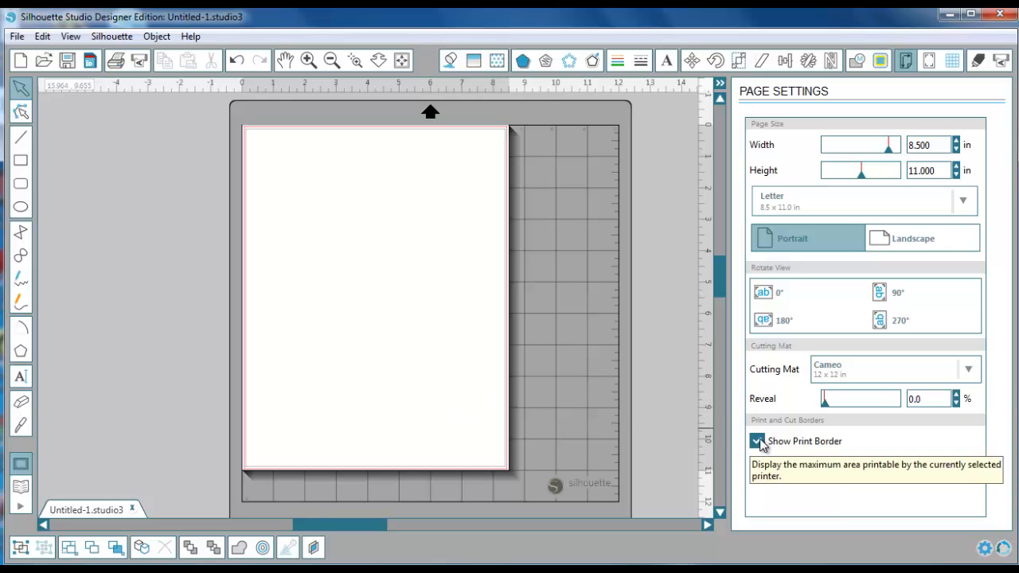
pyautogui.click(757, 442)
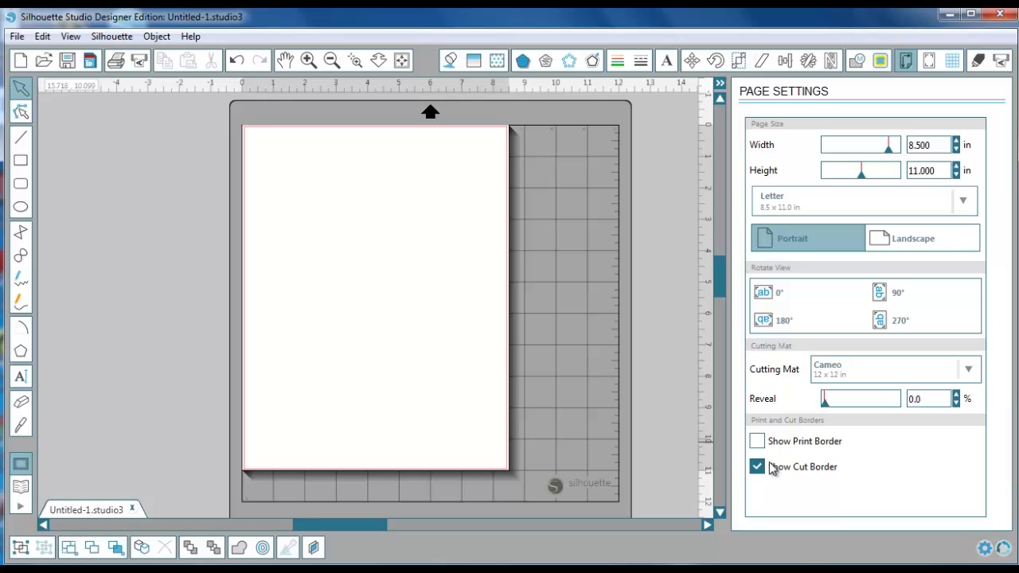
pyautogui.click(928, 67)
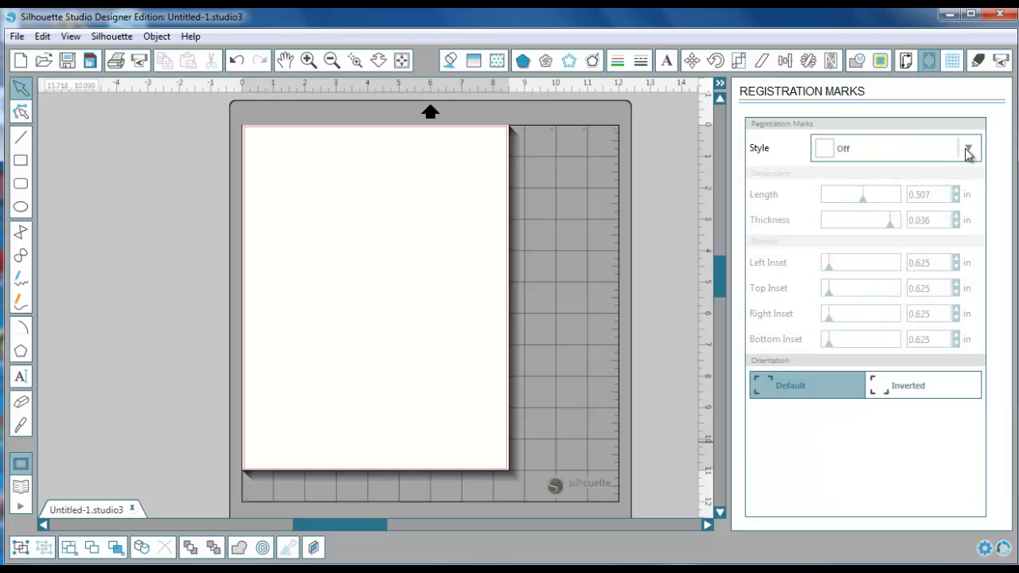
pyautogui.click(966, 151)
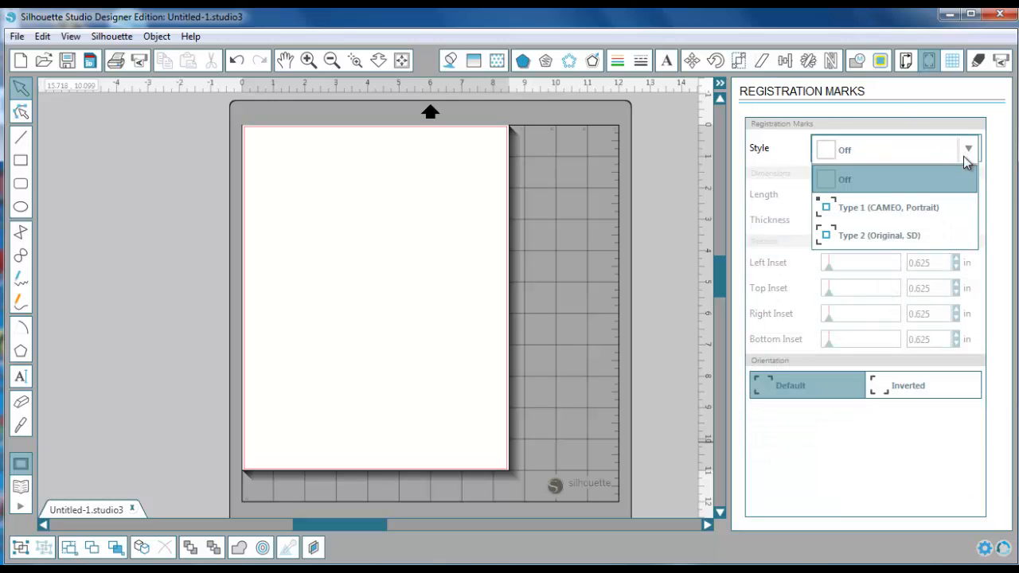
pyautogui.click(939, 208)
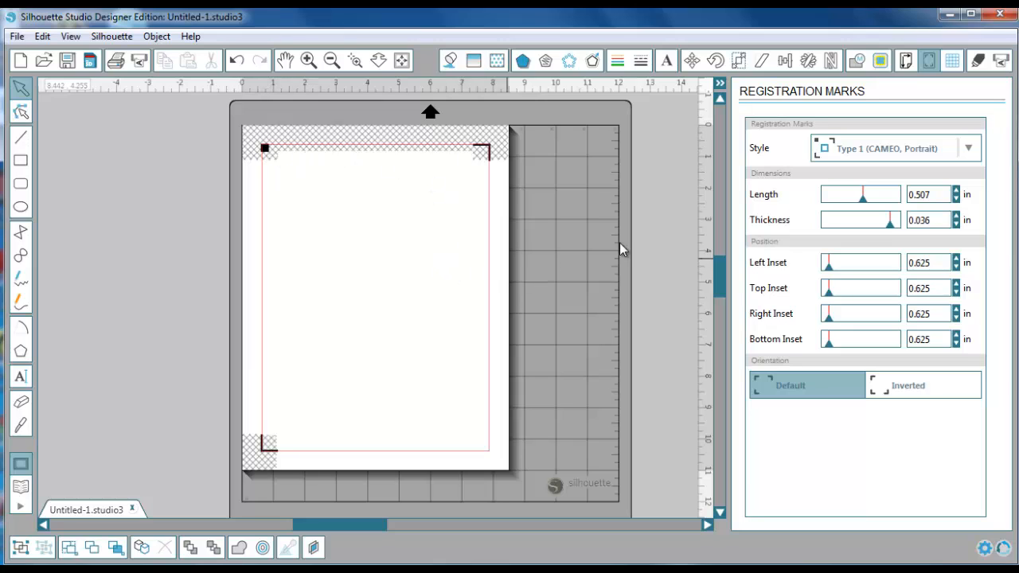
pyautogui.click(967, 151)
pyautogui.click(914, 172)
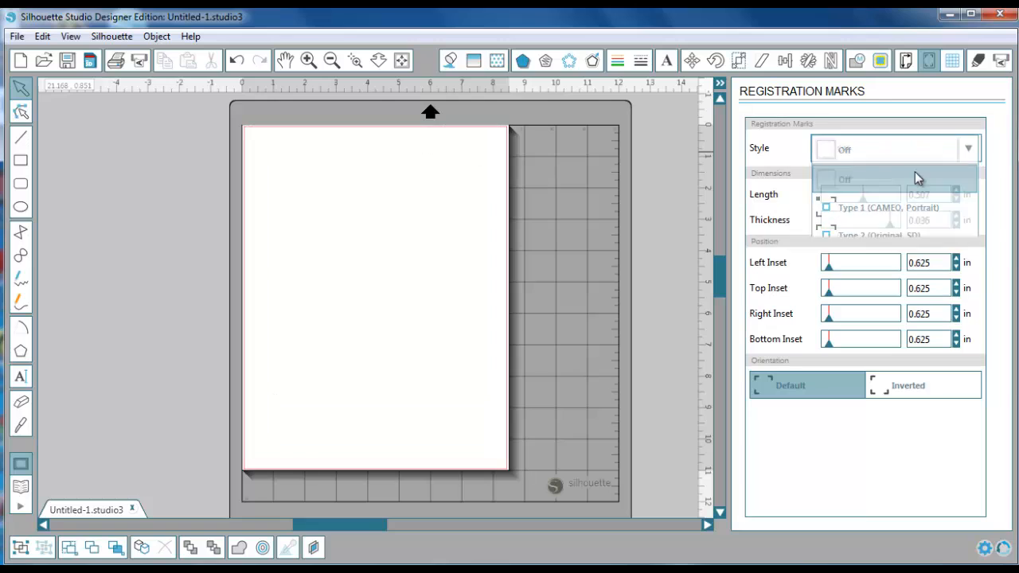
# Examine the default center-of-rotation setting in the preferences and leave without applying any changes
pyautogui.click(23, 207)
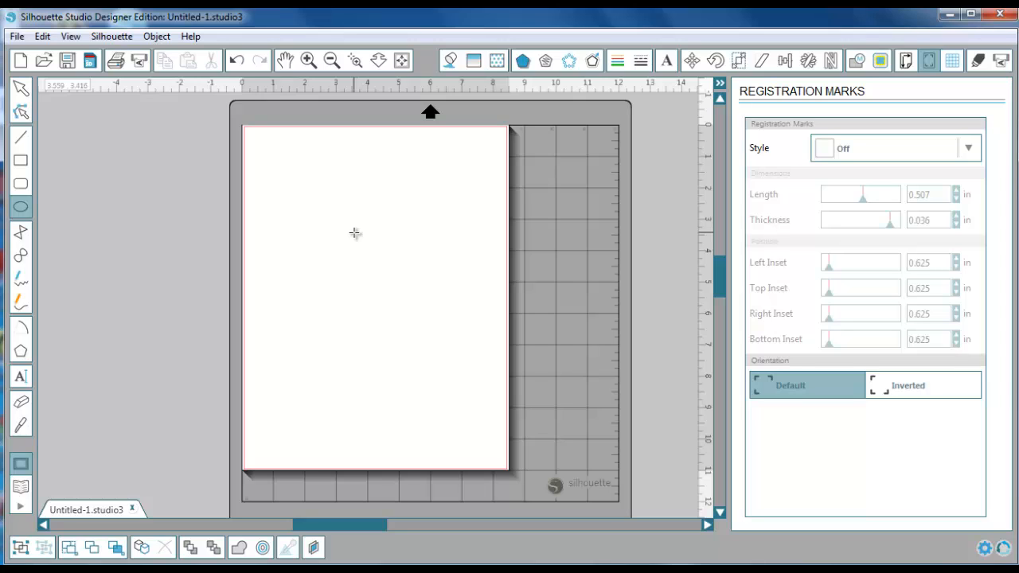
pyautogui.click(23, 93)
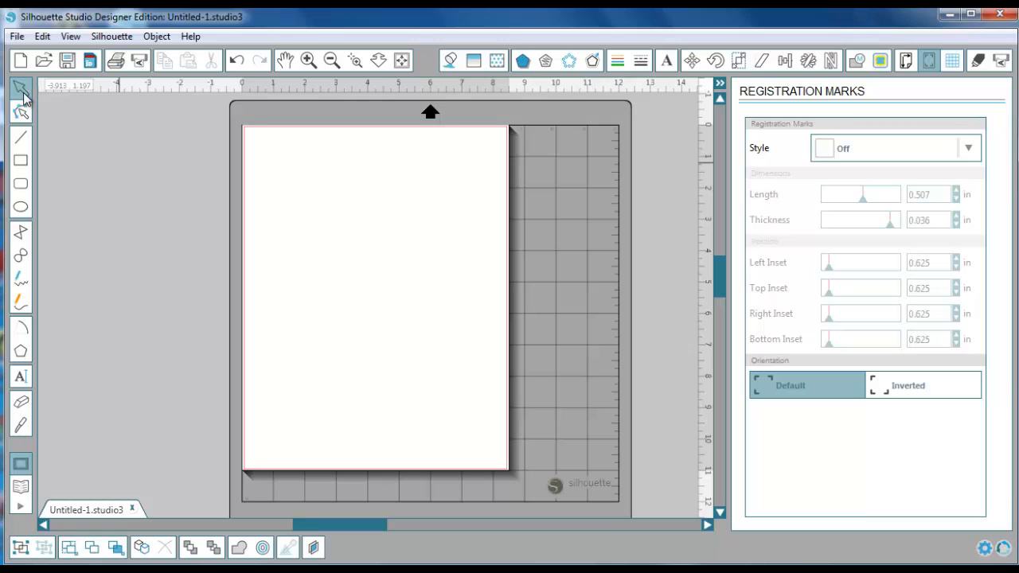
pyautogui.click(984, 548)
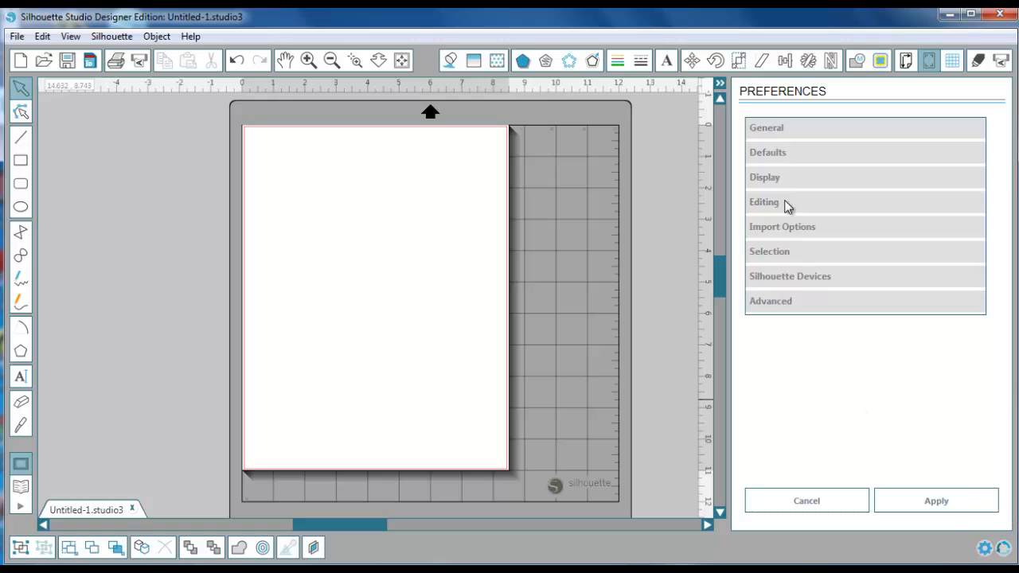
pyautogui.click(777, 153)
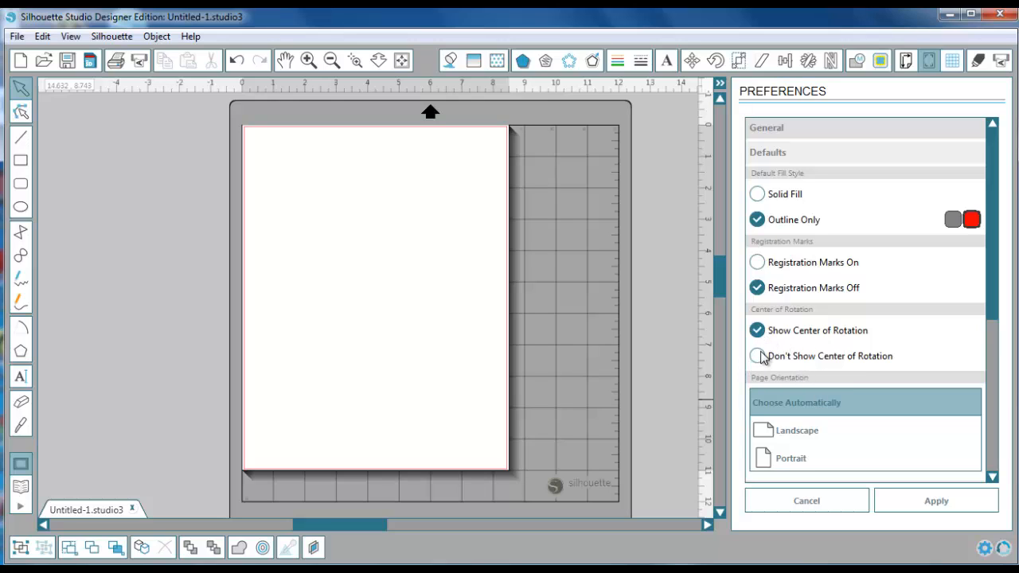
pyautogui.click(828, 501)
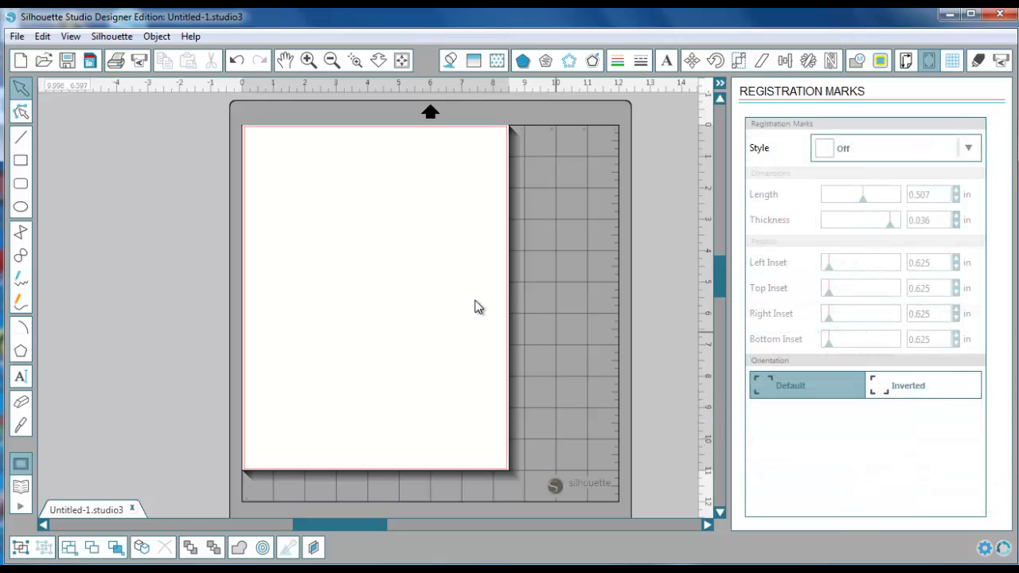
# Draw a circle about 5.04 in across and position it slightly above the middle of the page
pyautogui.click(22, 208)
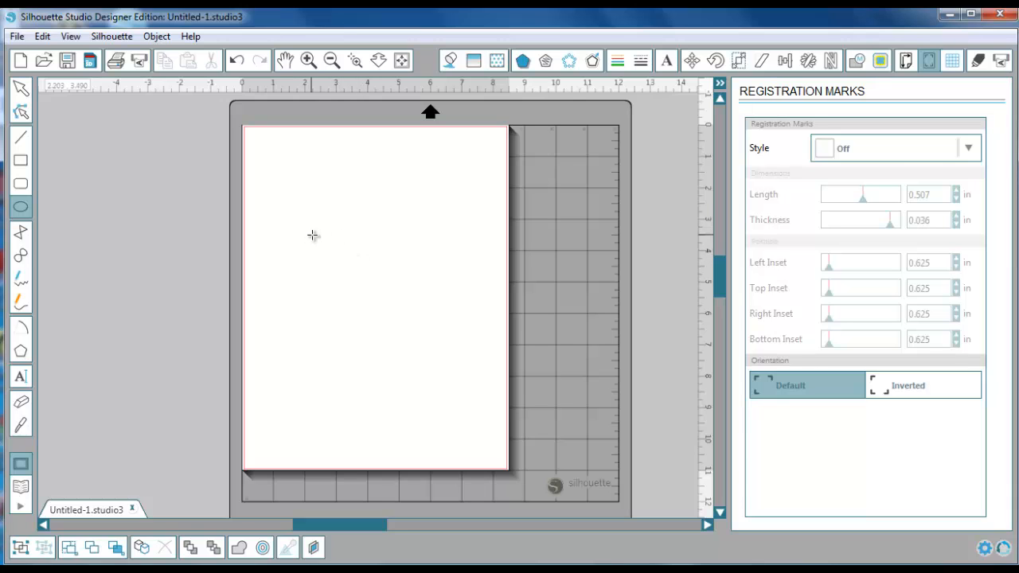
pyautogui.moveTo(314, 231); pyautogui.dragTo(468, 402)
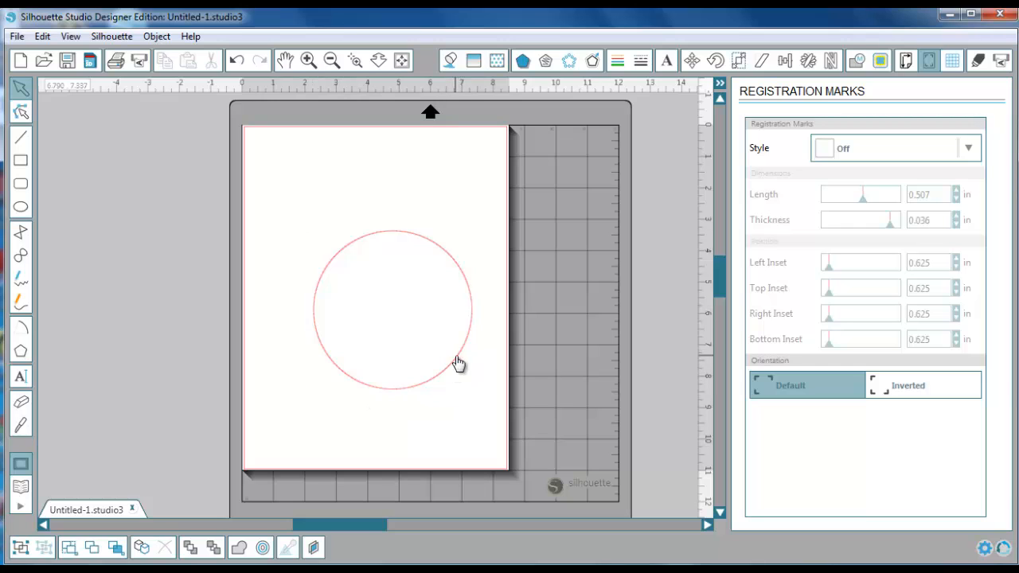
pyautogui.click(458, 362)
pyautogui.moveTo(458, 362); pyautogui.dragTo(446, 336)
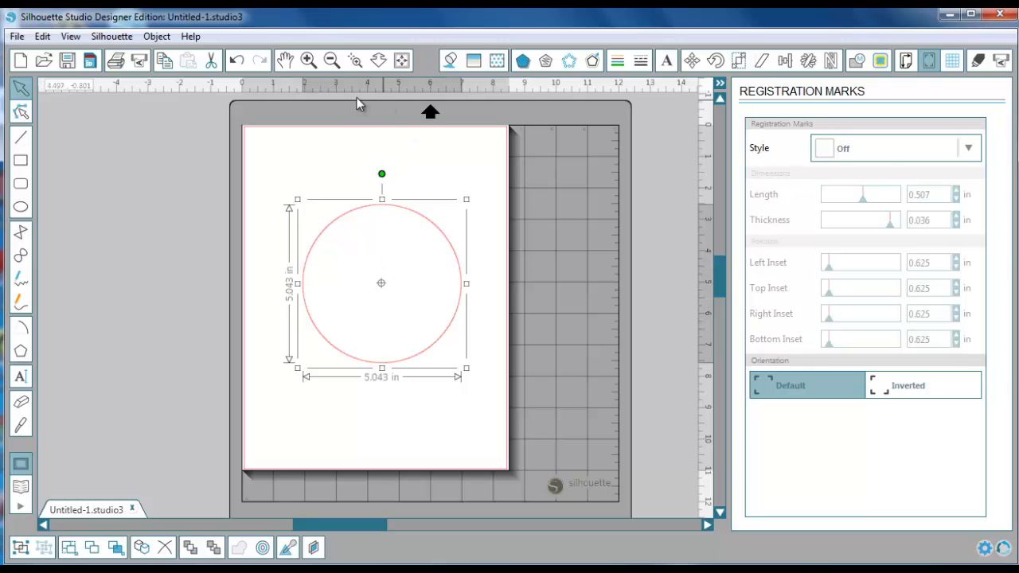
pyautogui.click(355, 60)
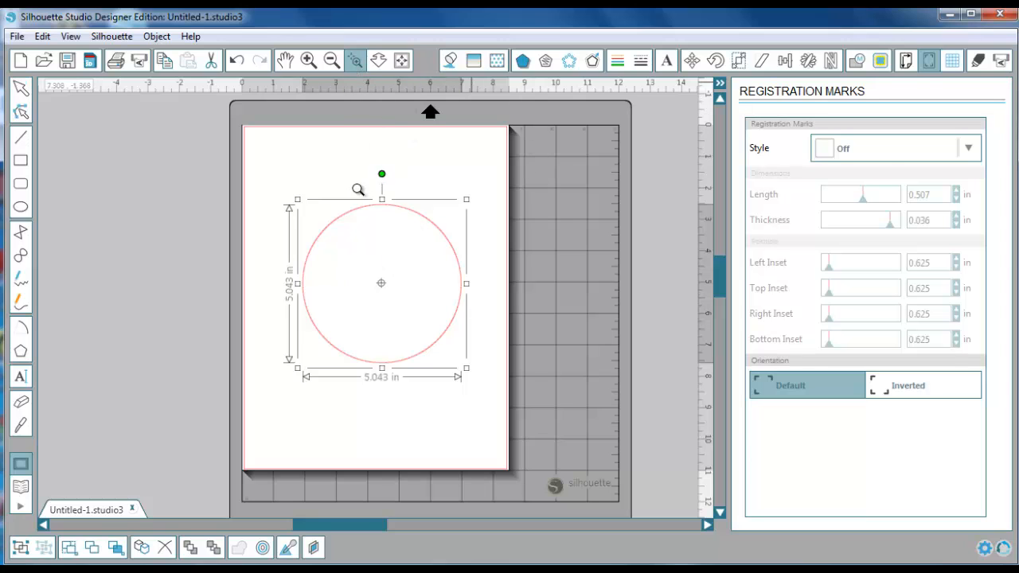
pyautogui.moveTo(372, 281); pyautogui.dragTo(444, 353)
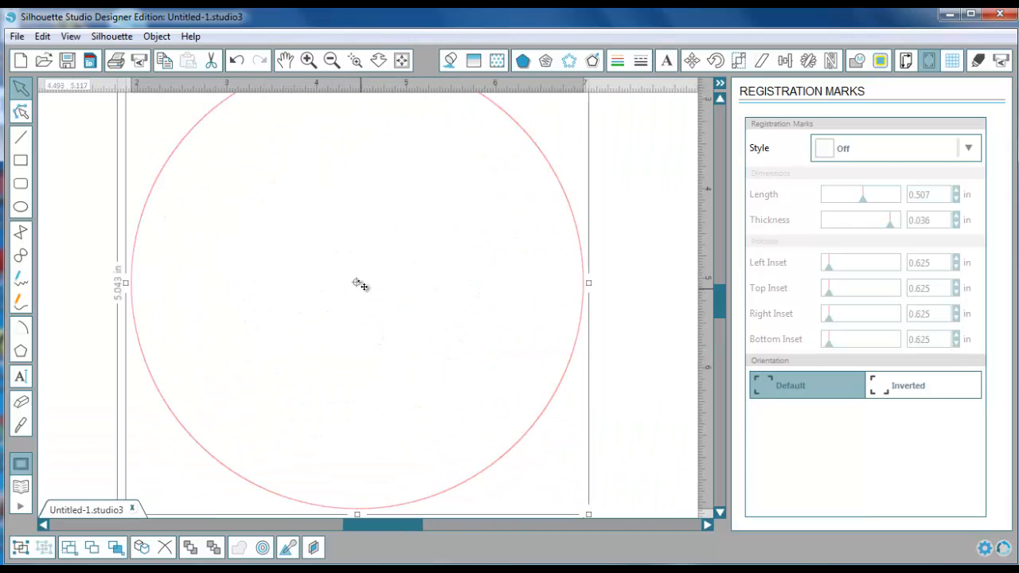
pyautogui.click(402, 62)
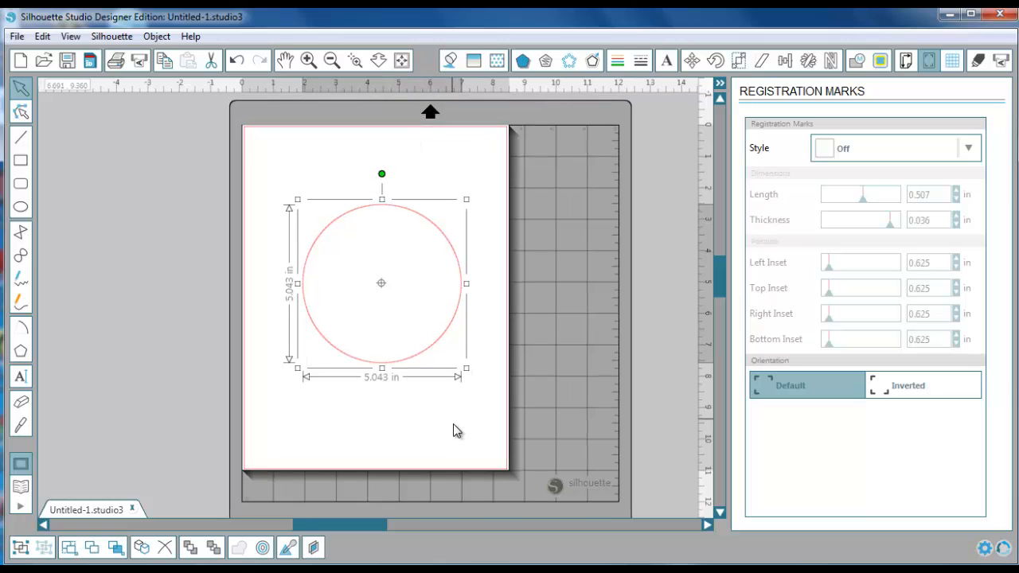
pyautogui.click(294, 301)
# Draw a small circle about 1.48 in across, centered directly above the large circle and touching its upper edge
pyautogui.click(21, 207)
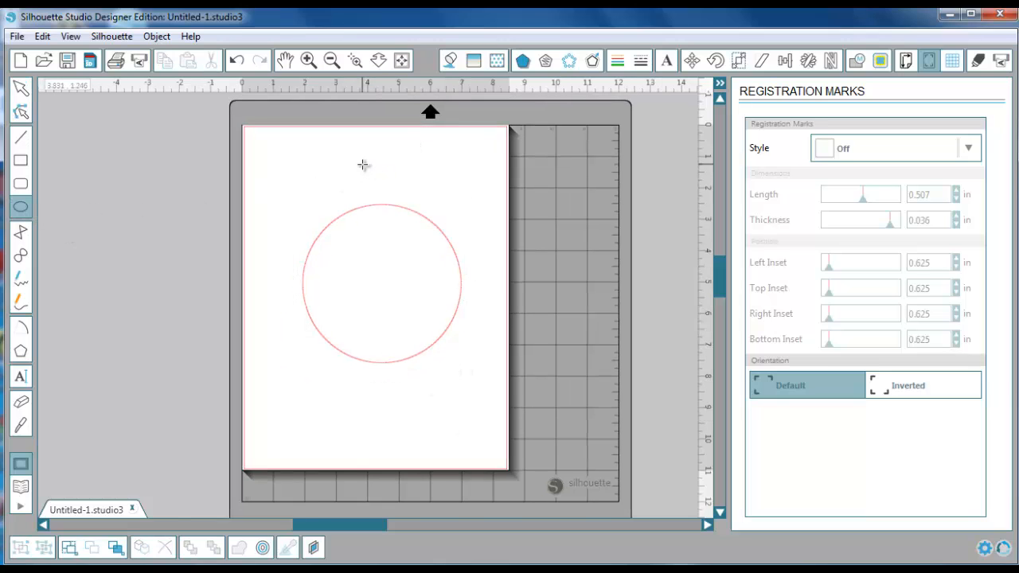
pyautogui.moveTo(362, 165); pyautogui.dragTo(403, 187)
pyautogui.click(405, 200)
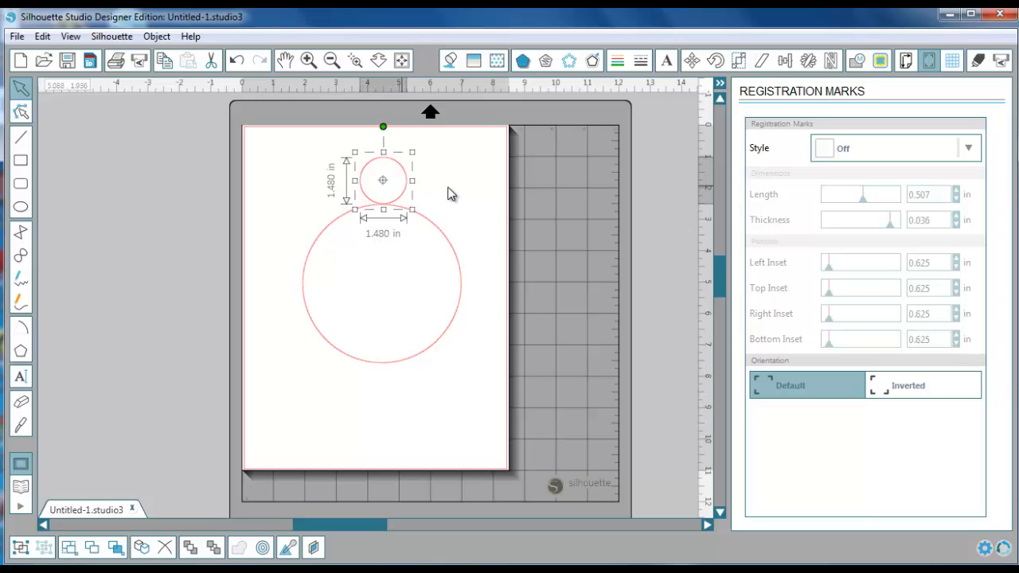
# Create a round internal offset of the small circle at a distance of 0.244 in
pyautogui.click(595, 65)
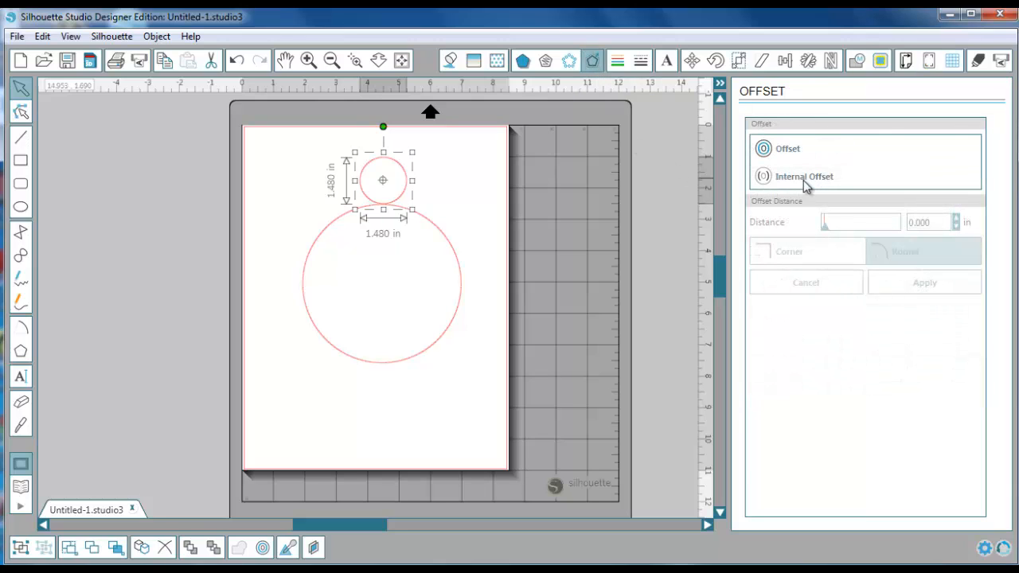
pyautogui.click(804, 176)
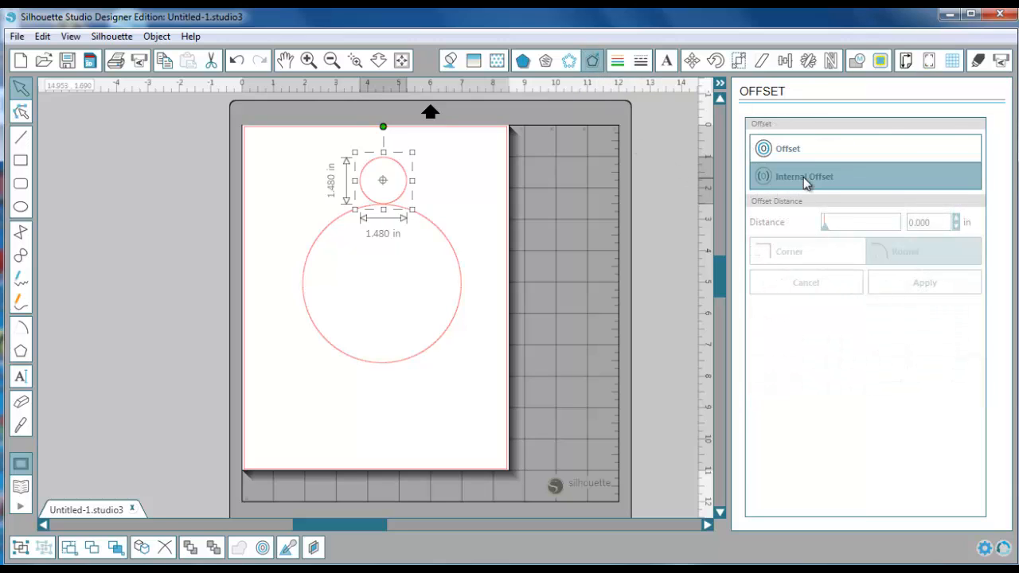
pyautogui.moveTo(935, 223); pyautogui.dragTo(924, 223)
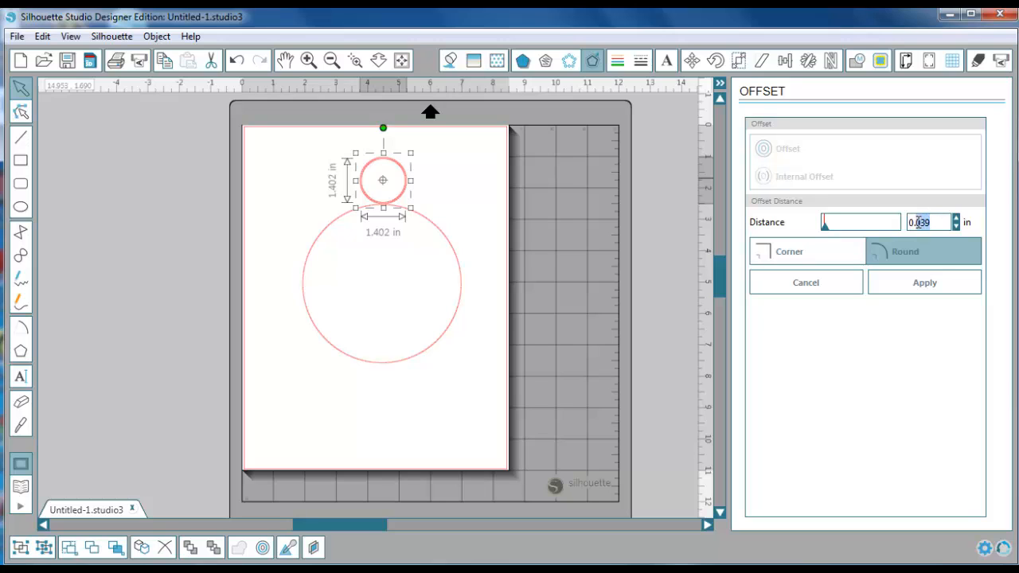
pyautogui.write('144')
pyautogui.click(892, 288)
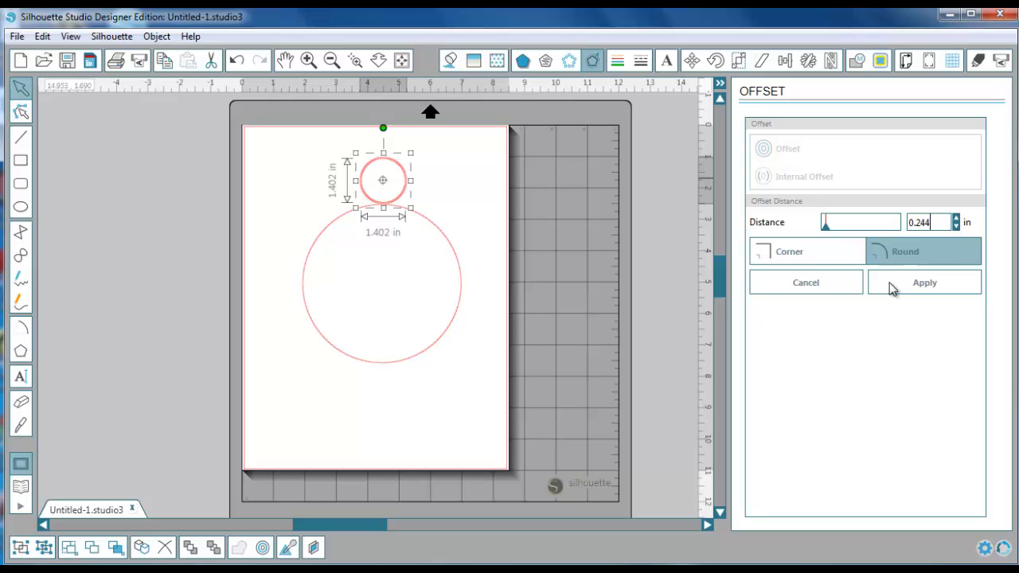
pyautogui.click(337, 173)
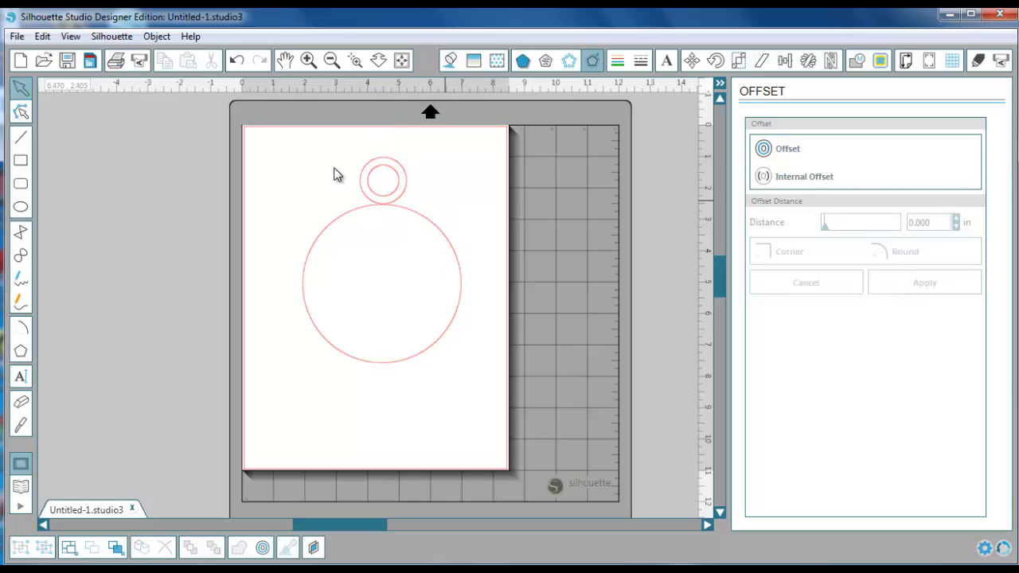
# Make the two small concentric circles a compound path and move its center of rotation to the large circle's center
pyautogui.moveTo(434, 212); pyautogui.dragTo(459, 249)
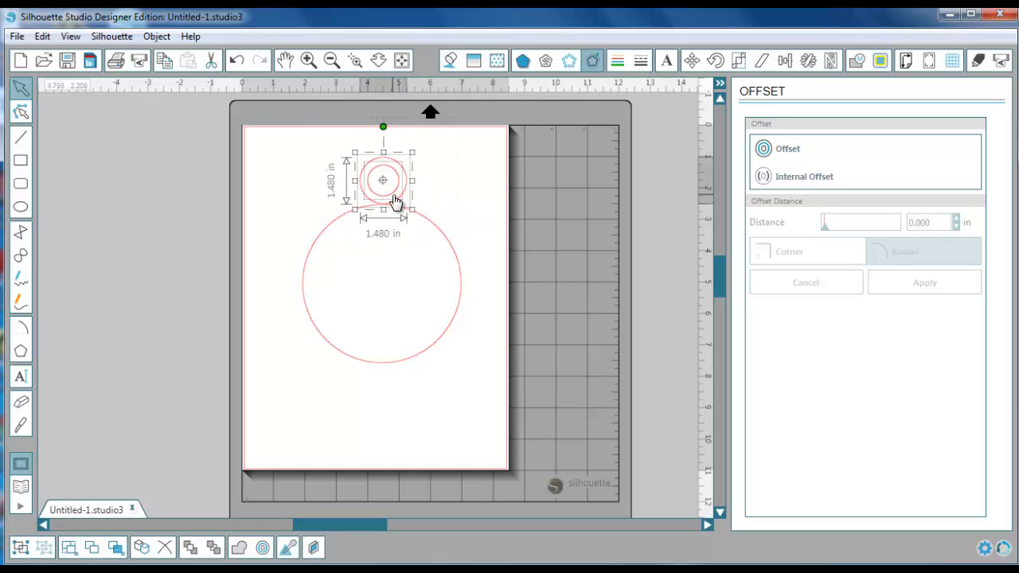
pyautogui.rightClick(392, 195)
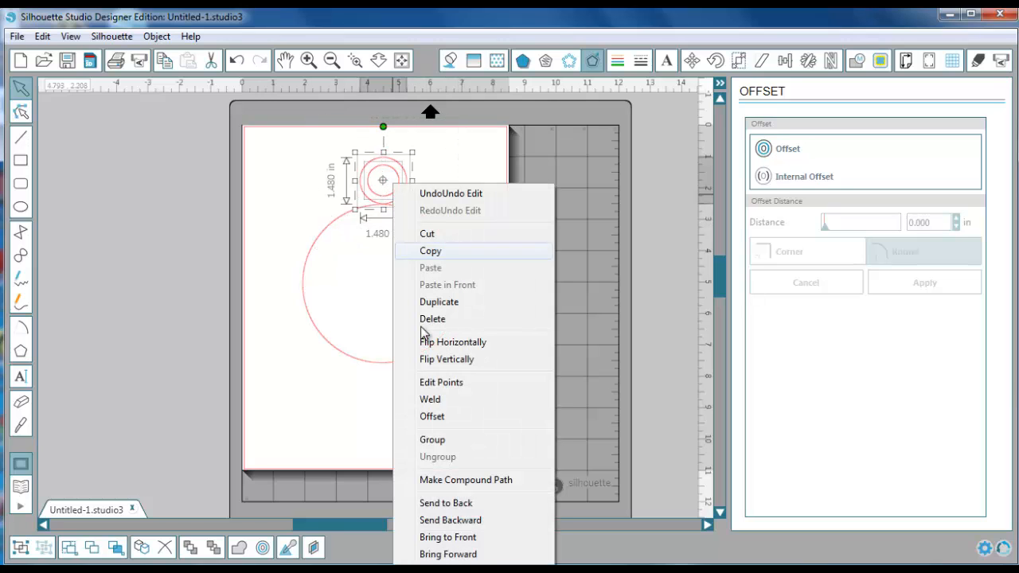
pyautogui.click(467, 481)
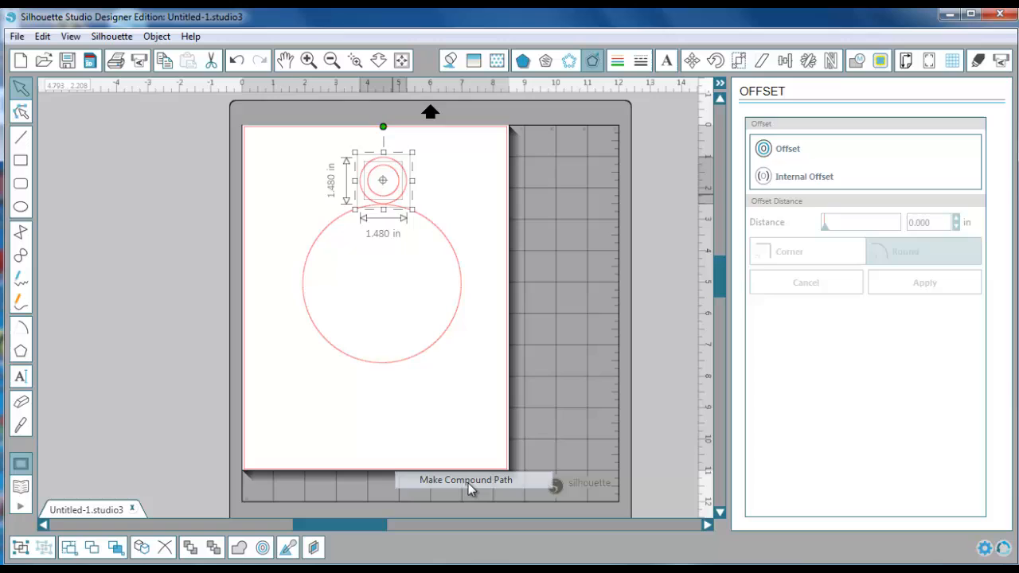
pyautogui.click(404, 187)
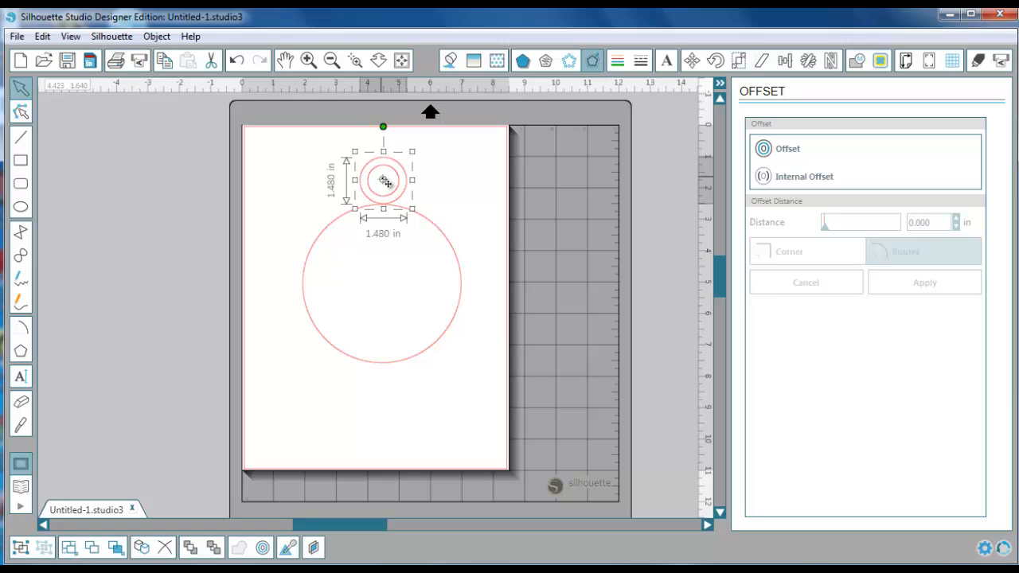
pyautogui.moveTo(394, 200); pyautogui.dragTo(383, 283)
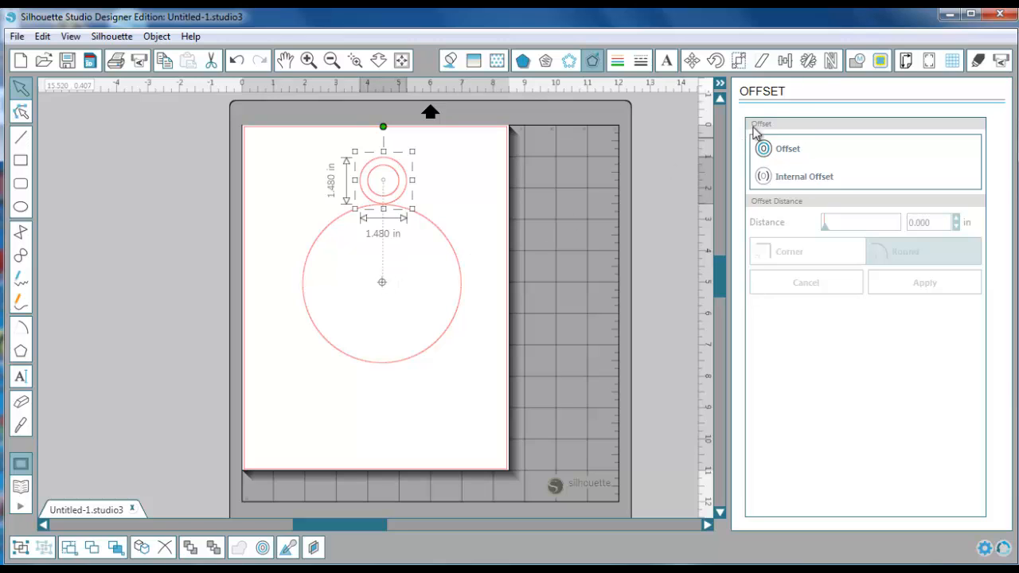
# Replicate the ring around its center of rotation with 17 copies in the same position, each rotated 20°
pyautogui.click(808, 63)
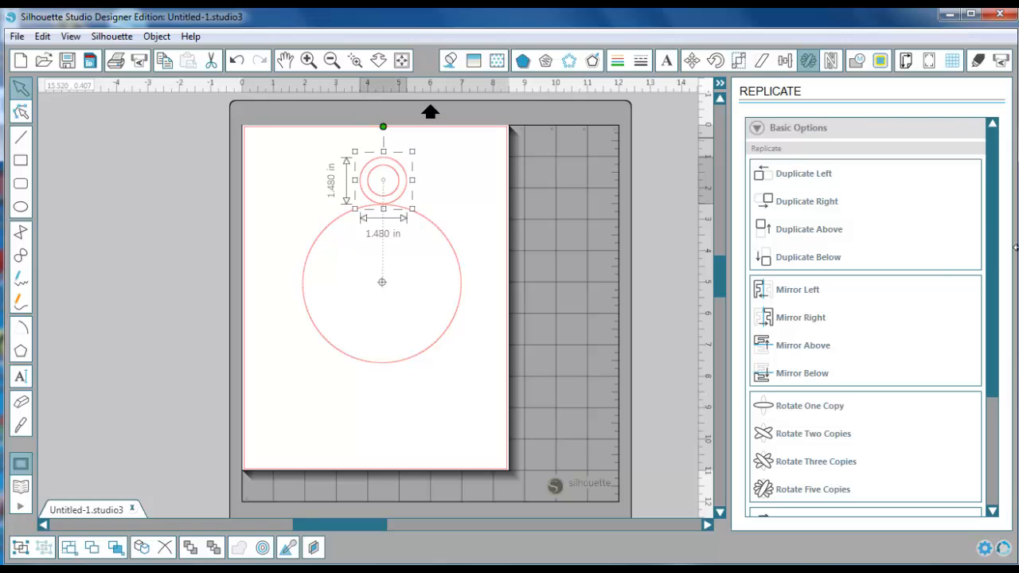
pyautogui.moveTo(990, 227); pyautogui.dragTo(1014, 380)
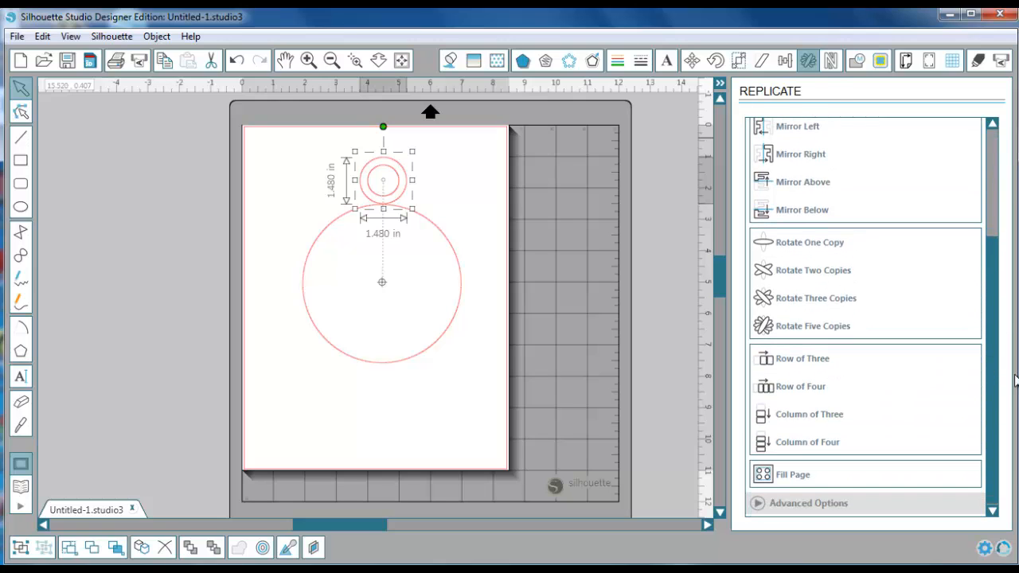
pyautogui.click(758, 504)
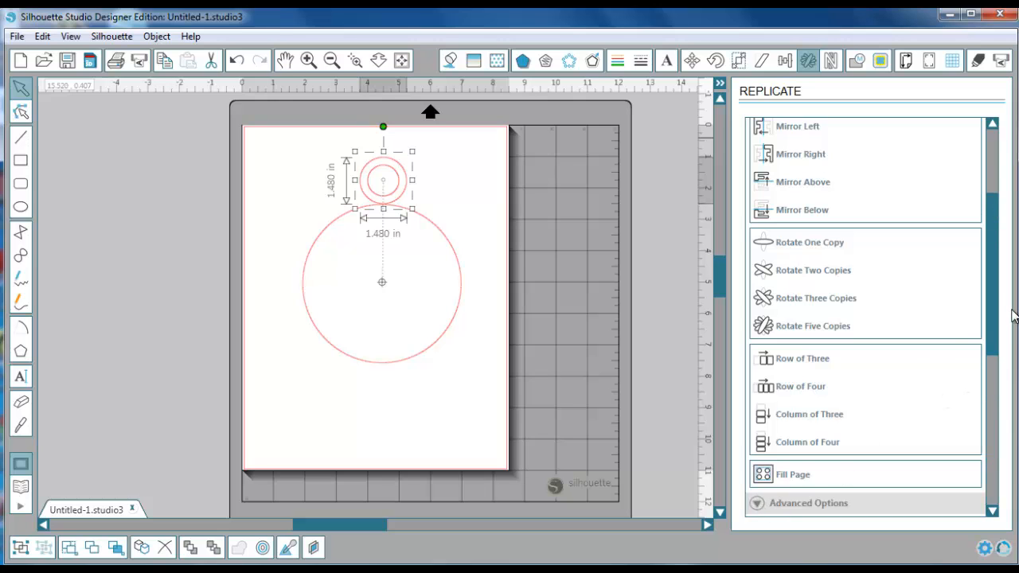
pyautogui.moveTo(991, 265); pyautogui.dragTo(1012, 382)
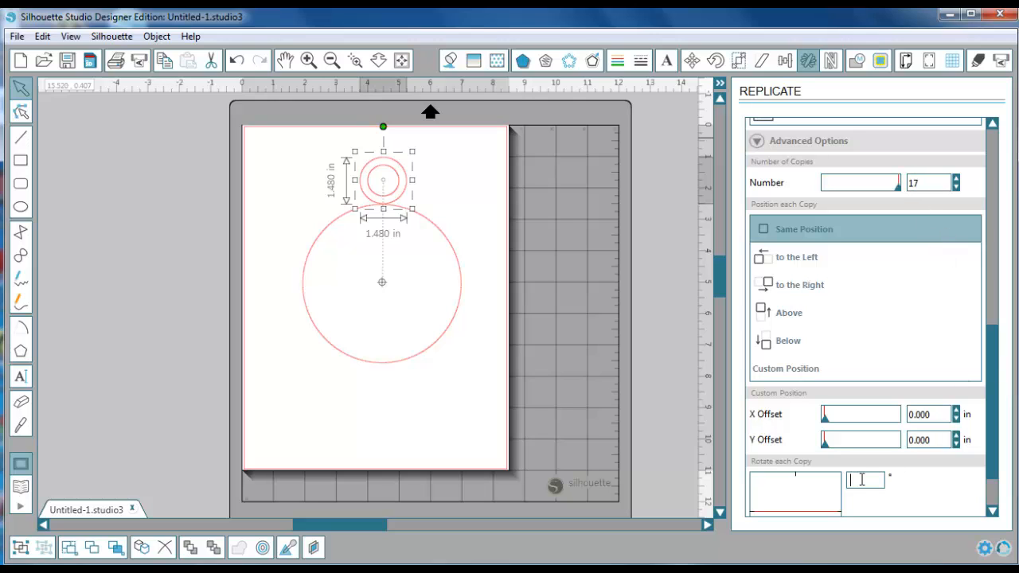
pyautogui.write('20')
pyautogui.scroll(-1, 991, 396)
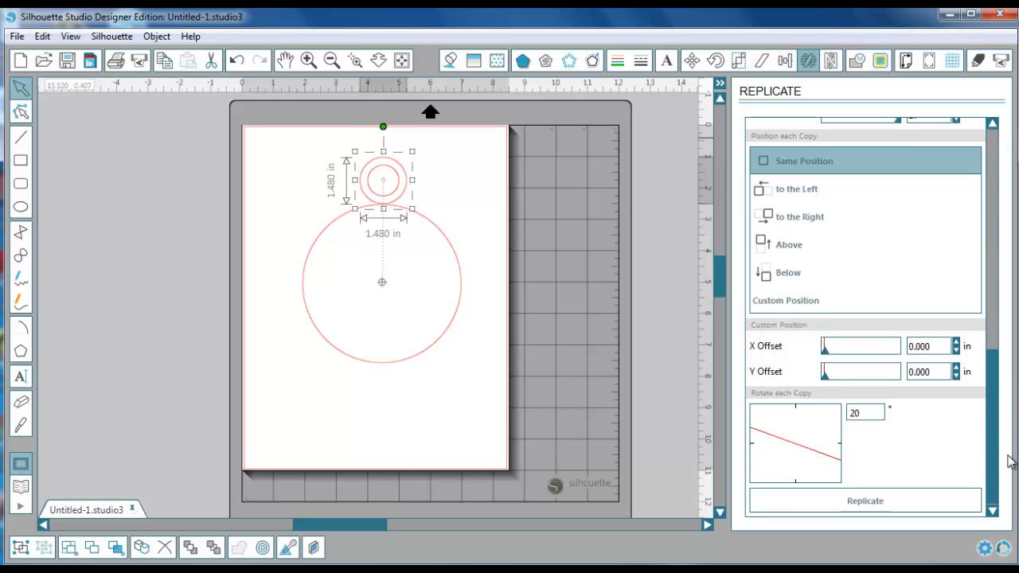
pyautogui.click(962, 502)
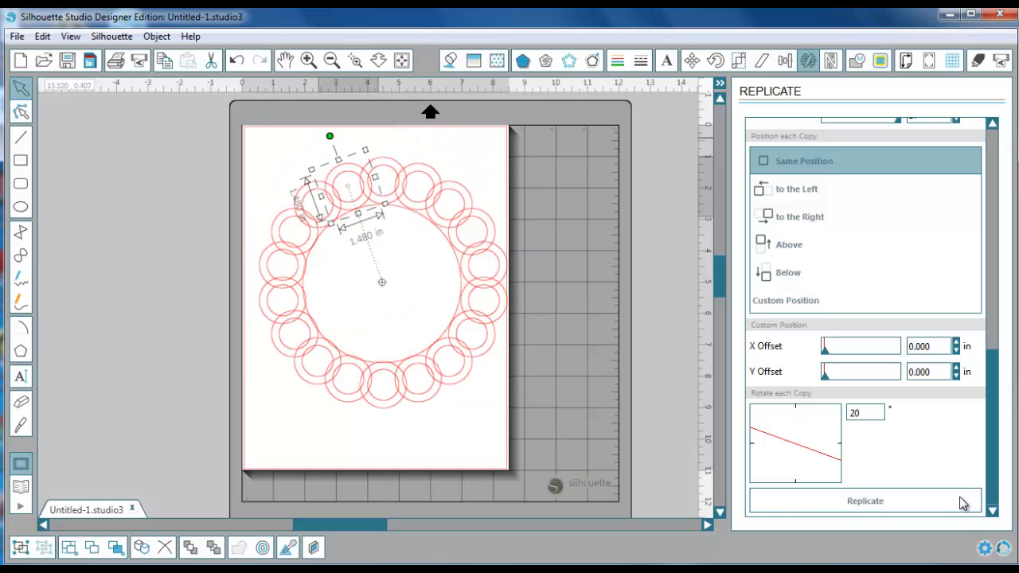
pyautogui.click(422, 458)
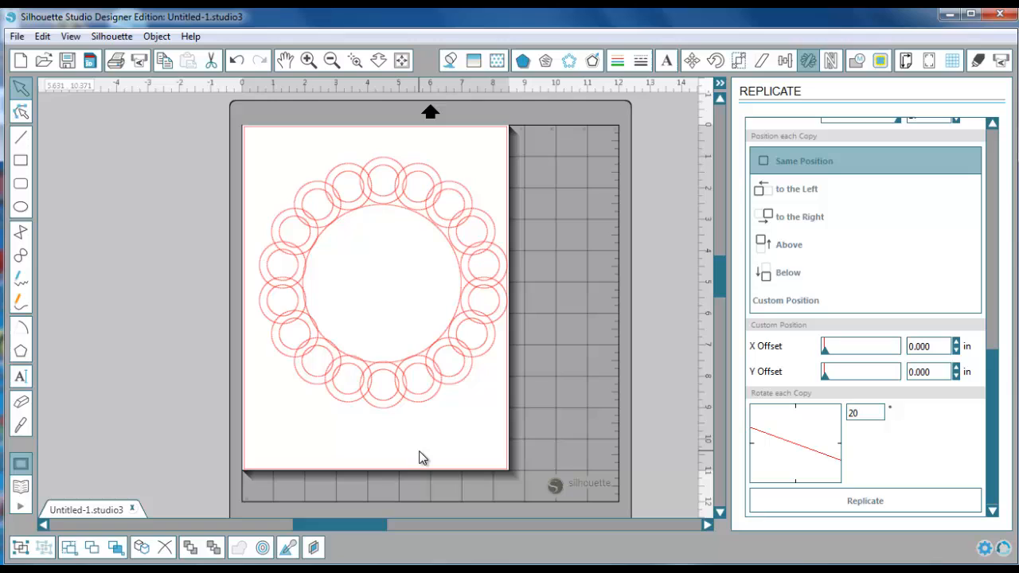
# Enlarge the large circle to about 6.67 in across and center it so its edge runs through the surrounding rings
pyautogui.click(363, 215)
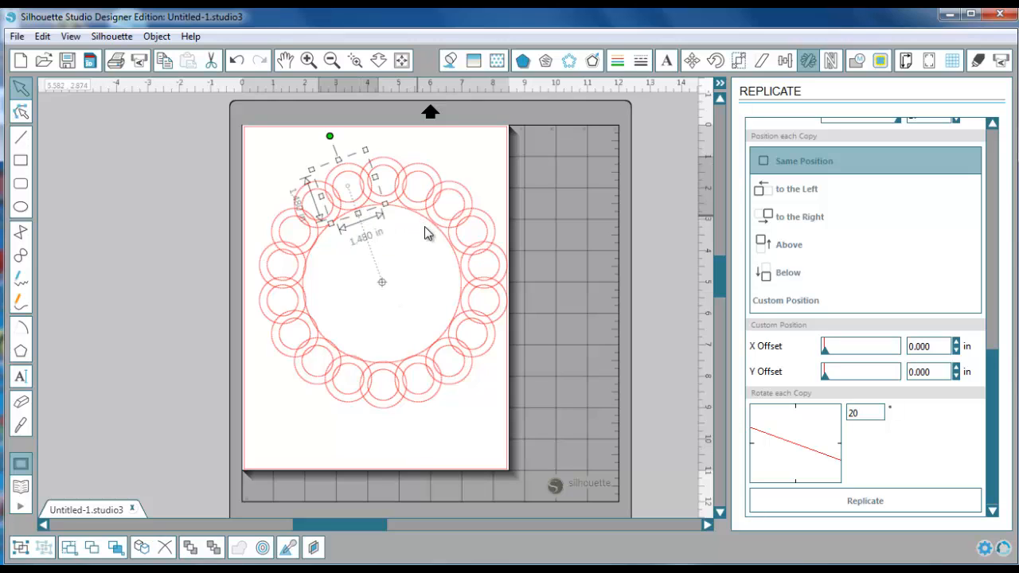
pyautogui.click(426, 226)
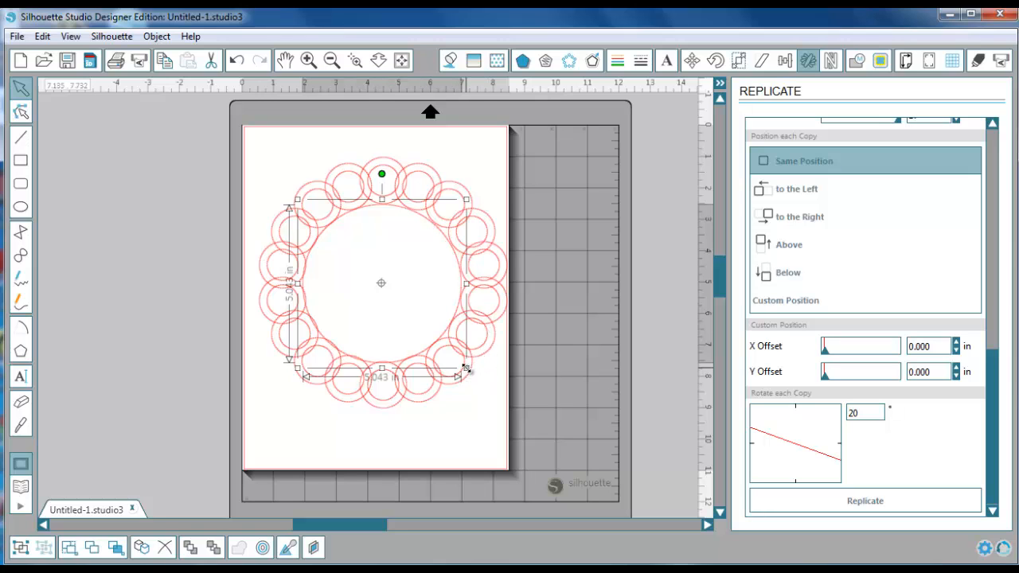
pyautogui.moveTo(466, 368)
pyautogui.mouseDown()
pyautogui.moveTo(524, 423)
pyautogui.moveTo(458, 366)
pyautogui.mouseUp()
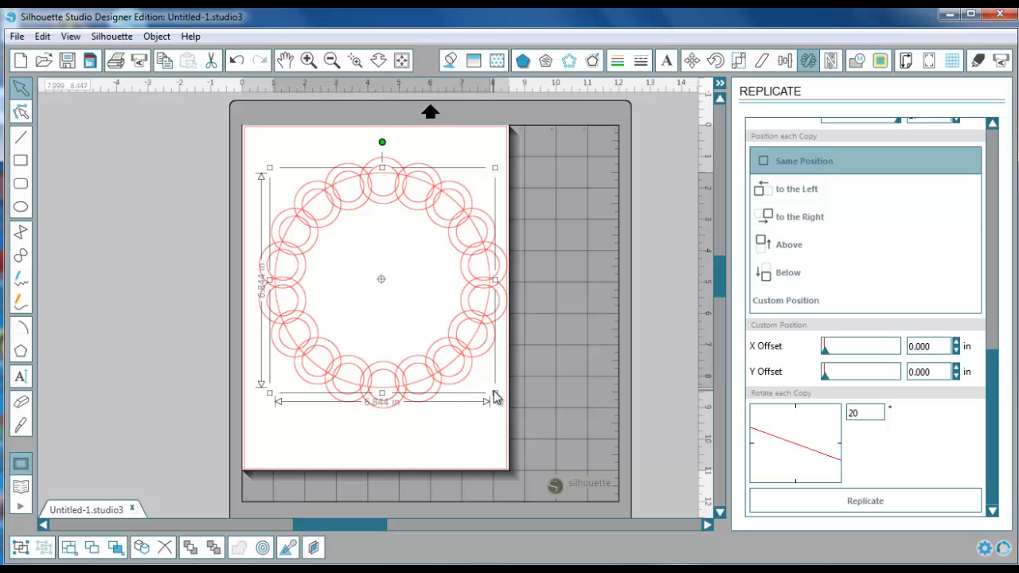
pyautogui.moveTo(492, 395); pyautogui.dragTo(456, 370)
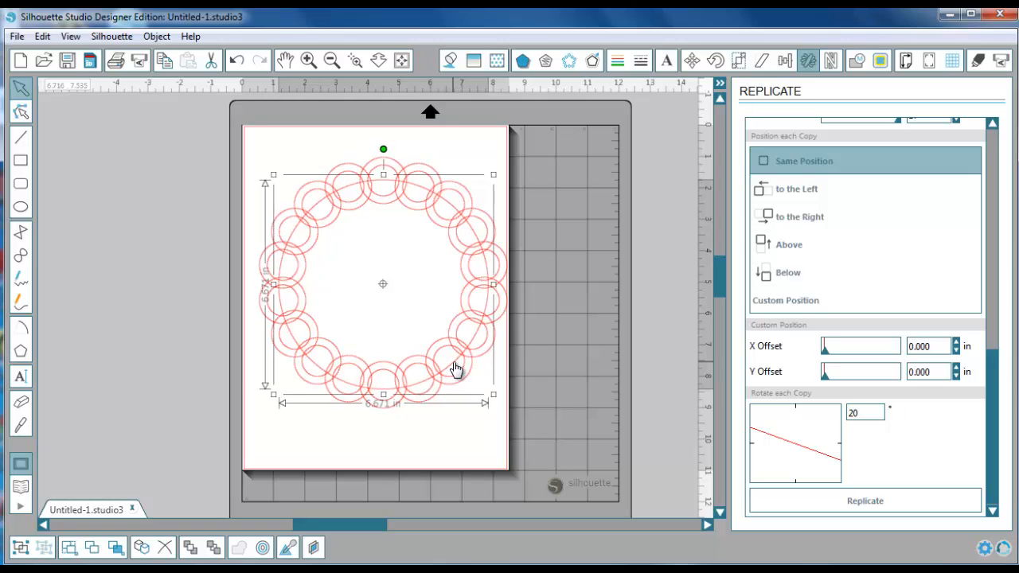
pyautogui.click(452, 428)
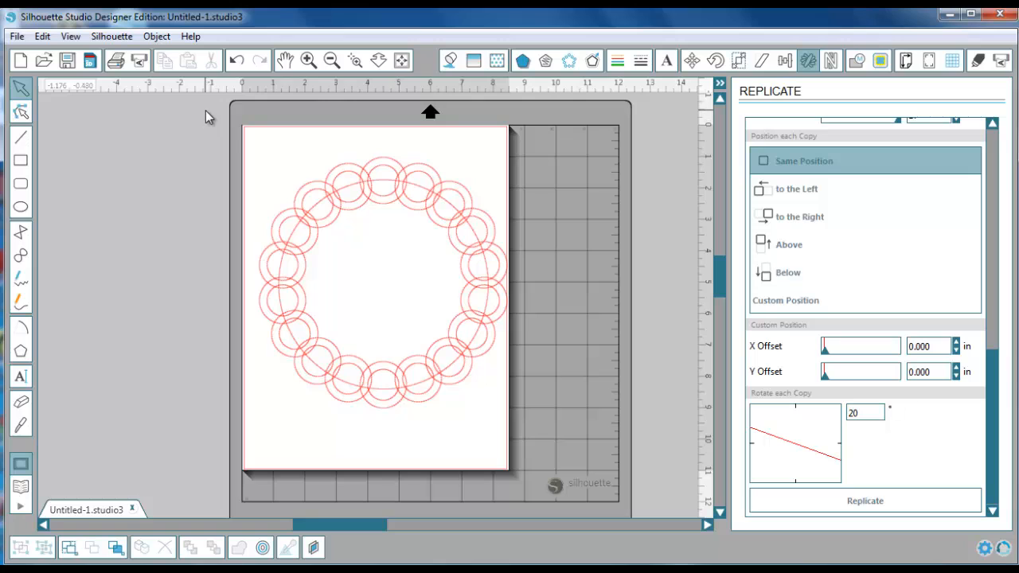
# Select the large circle together with all the rings and weld them into one scalloped doily shape
pyautogui.moveTo(206, 110); pyautogui.dragTo(571, 472)
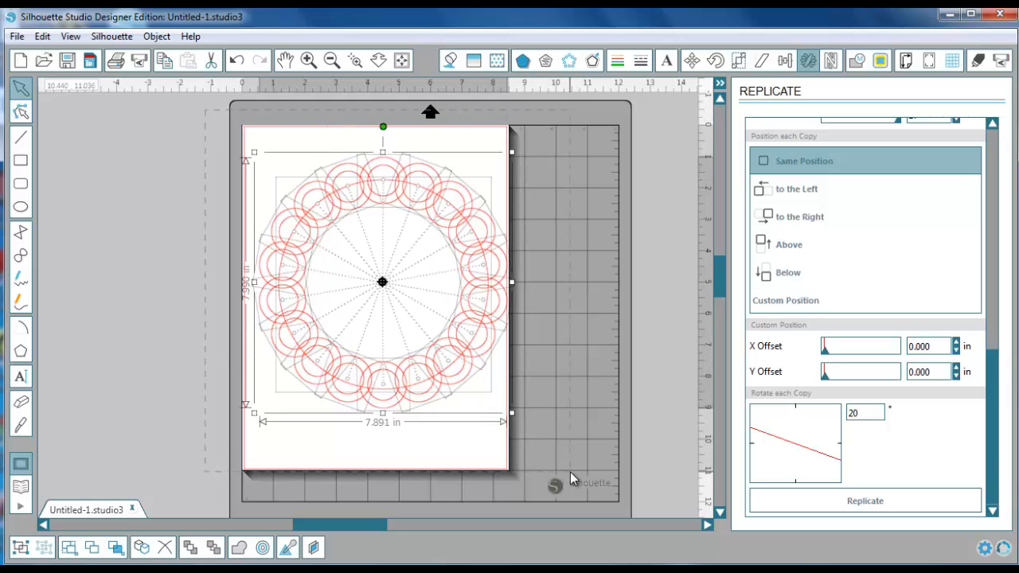
pyautogui.click(239, 548)
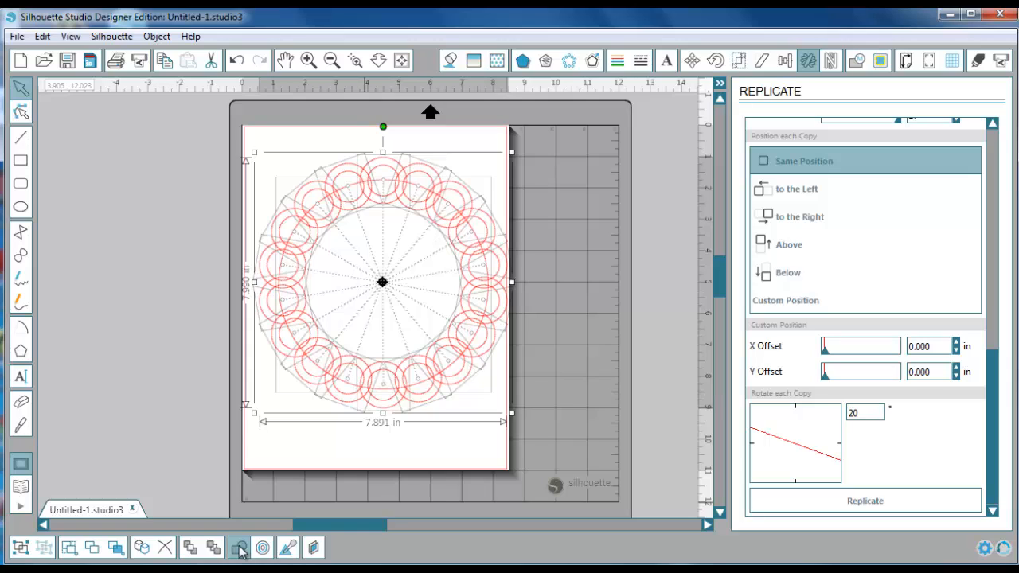
pyautogui.click(486, 452)
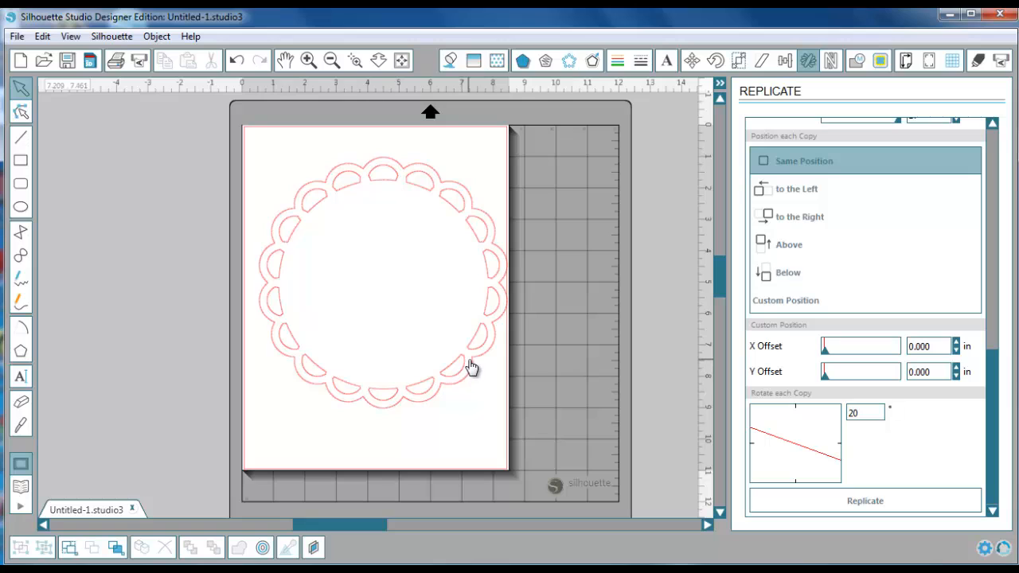
# Scale the doily down to about 3.67 in wide and place two copies, one beside it and one below
pyautogui.moveTo(471, 367); pyautogui.dragTo(464, 360)
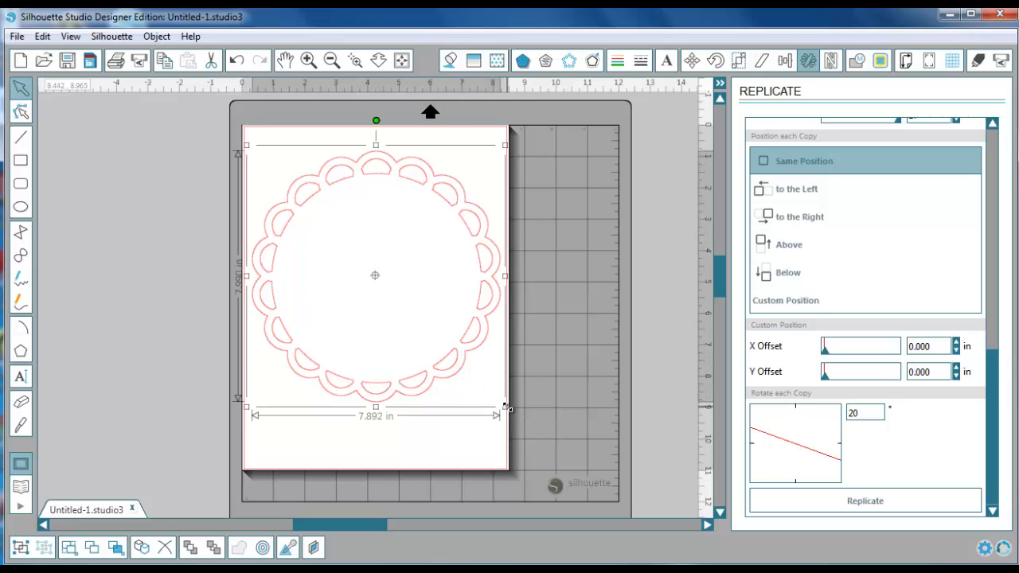
pyautogui.moveTo(506, 408); pyautogui.dragTo(405, 244)
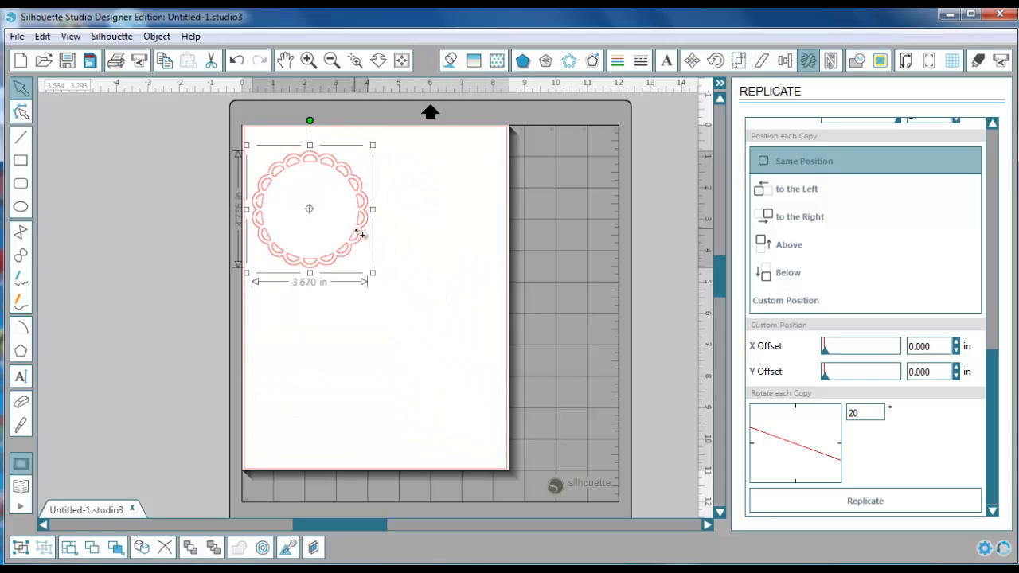
pyautogui.moveTo(362, 237); pyautogui.dragTo(469, 258)
pyautogui.click(498, 351)
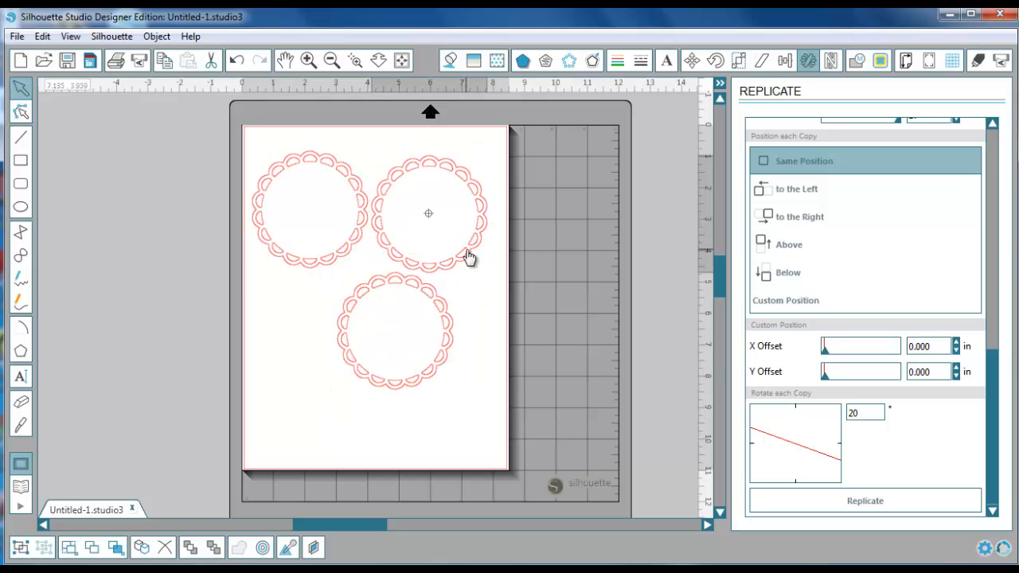
# Fill the doily near the page's upper-right corner with red (F40000)
pyautogui.click(469, 257)
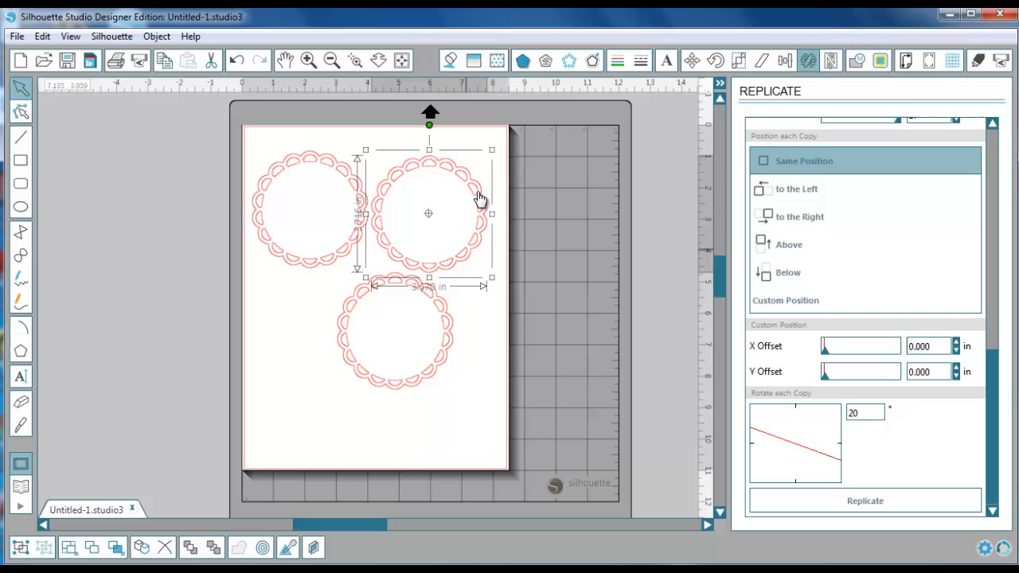
pyautogui.click(450, 64)
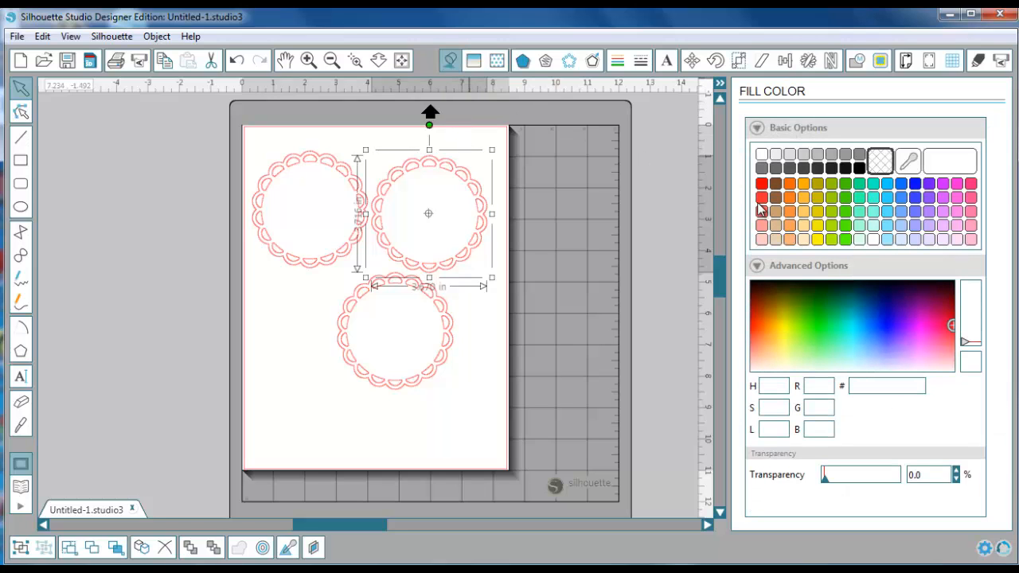
pyautogui.click(760, 184)
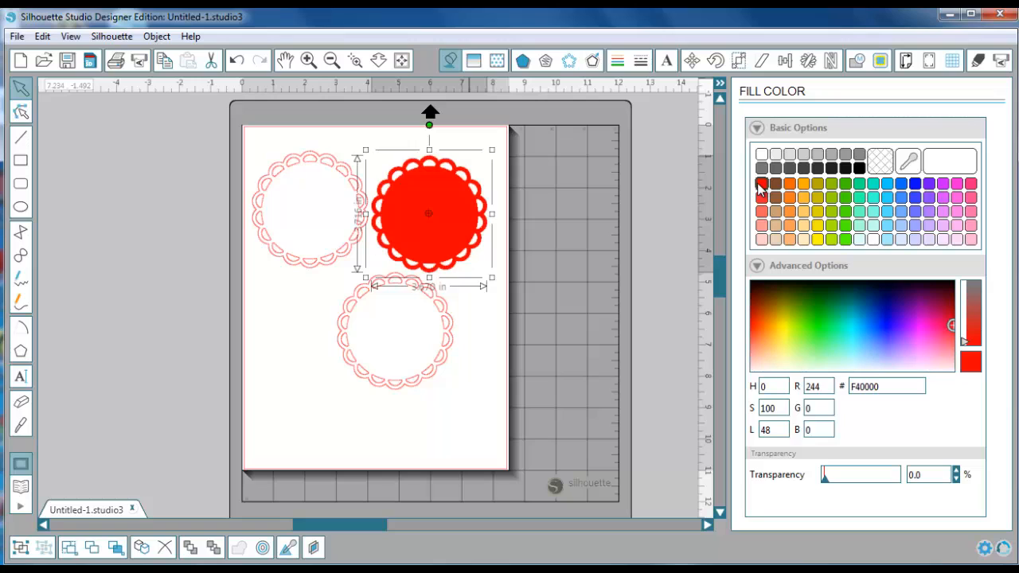
# Give the lower doily a light blue fill and a matching light blue line color (00CBFF)
pyautogui.click(443, 347)
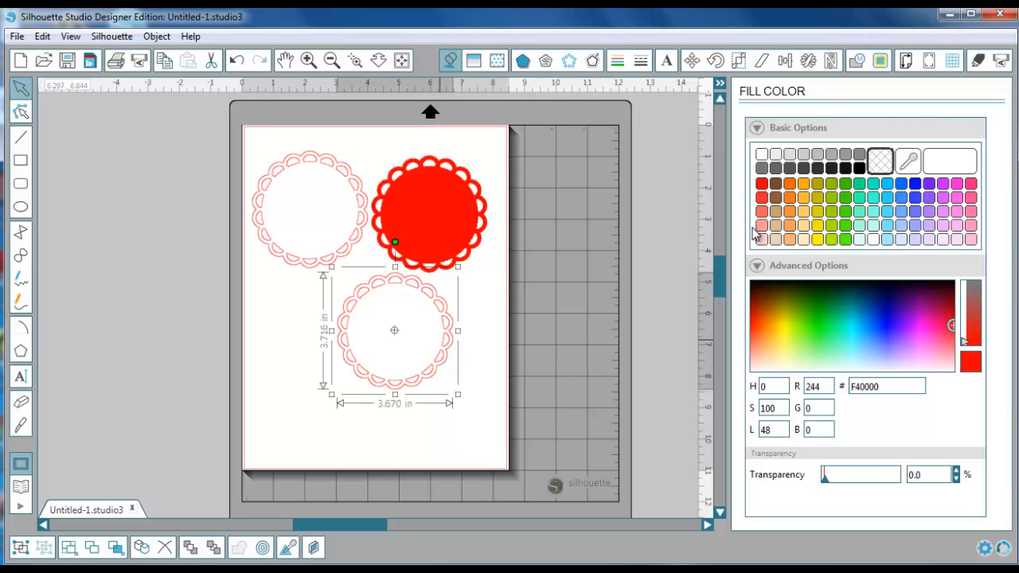
pyautogui.click(887, 184)
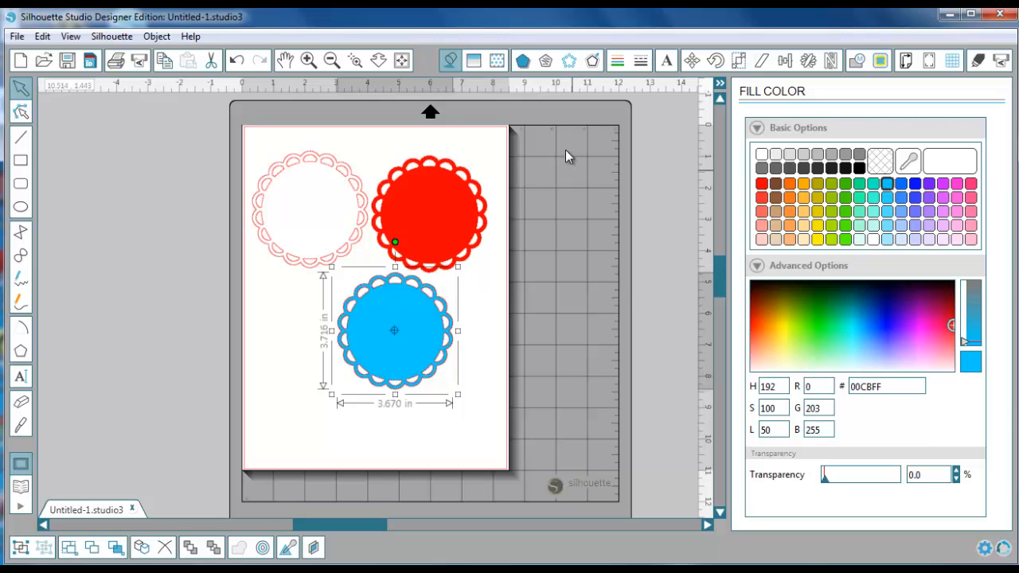
pyautogui.click(618, 62)
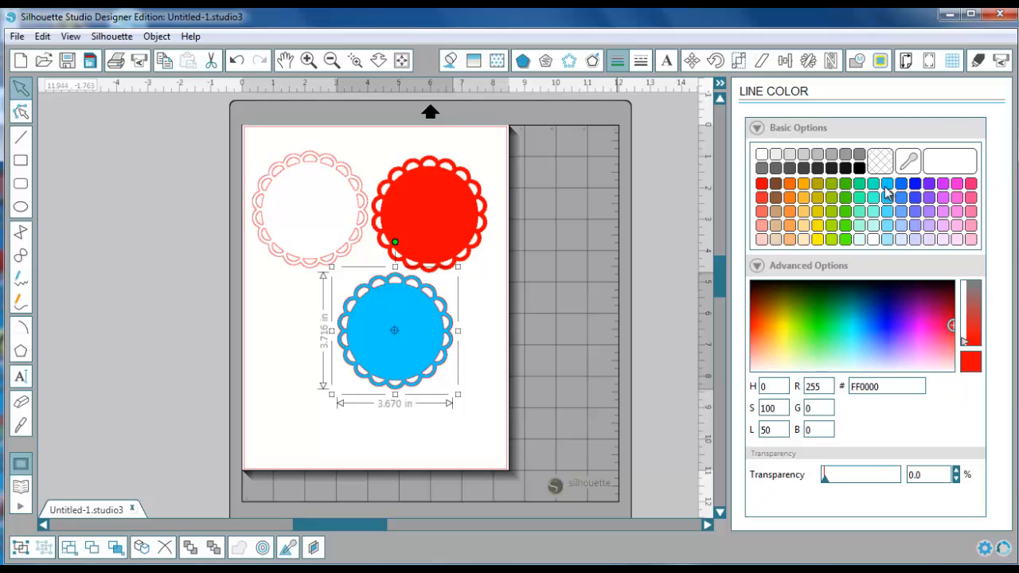
pyautogui.click(887, 185)
pyautogui.click(491, 405)
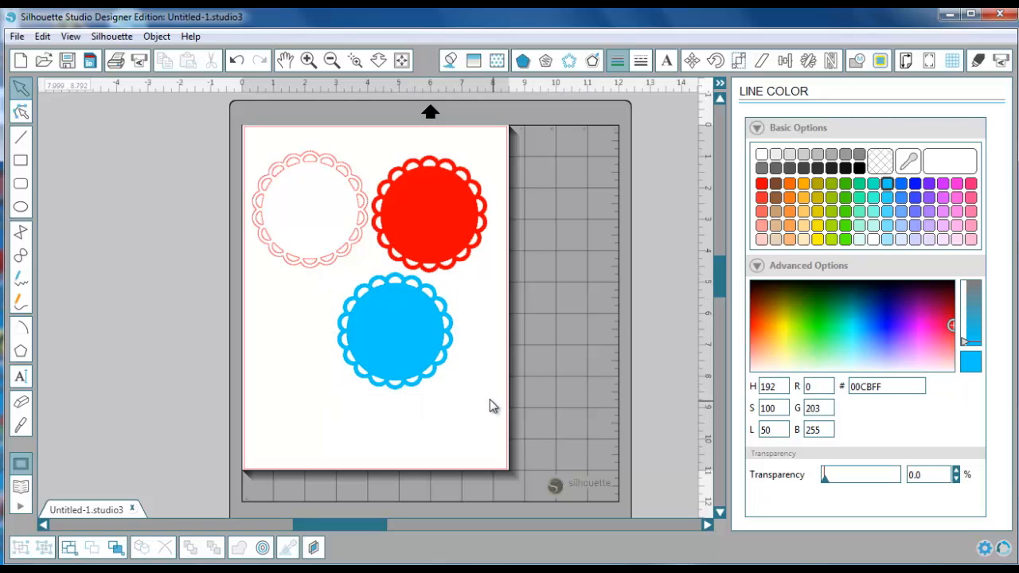
# Set the unfilled doily's line color to green (3FC600) and shift it down level with the red doily
pyautogui.click(337, 255)
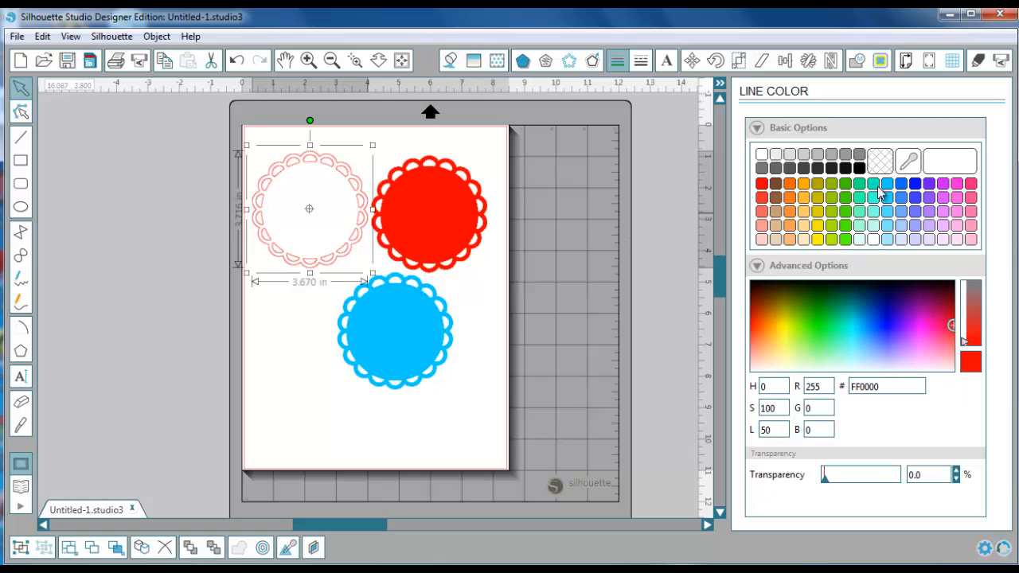
pyautogui.click(846, 183)
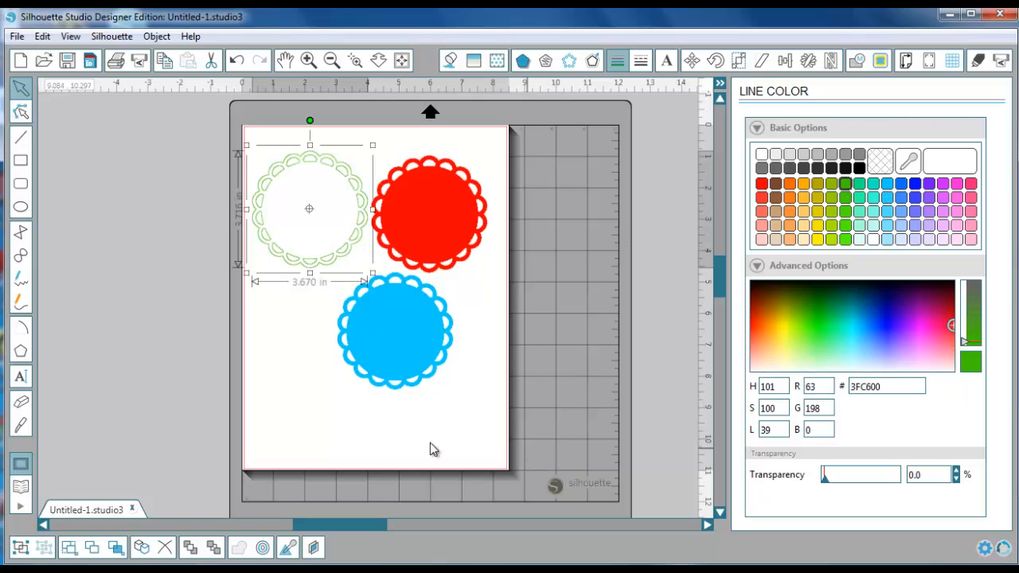
pyautogui.click(455, 437)
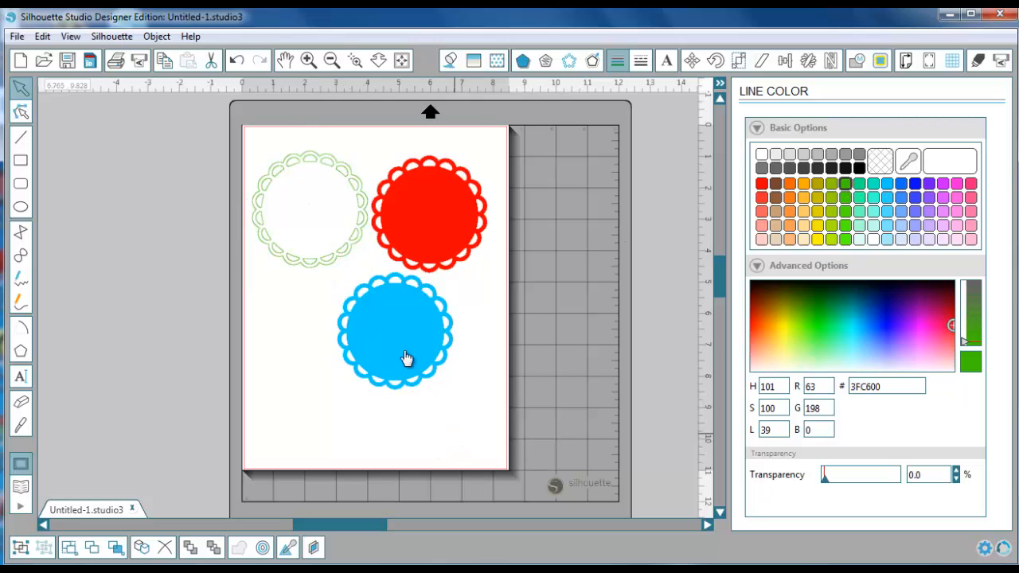
pyautogui.click(340, 265)
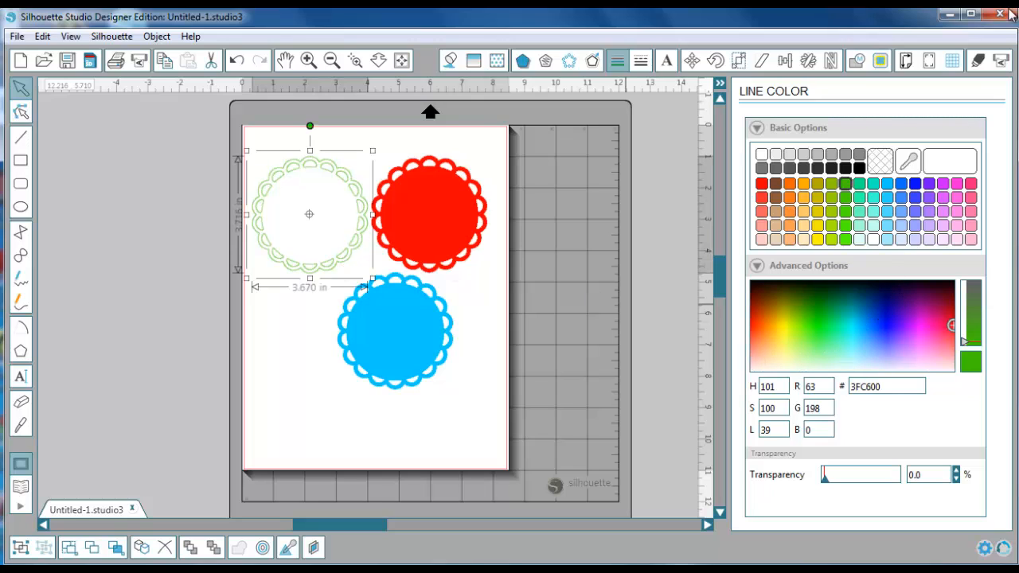
# Set the cut mode to Advanced with the cut order by fill color, and toggle cutting of the red fill off and on
pyautogui.click(978, 63)
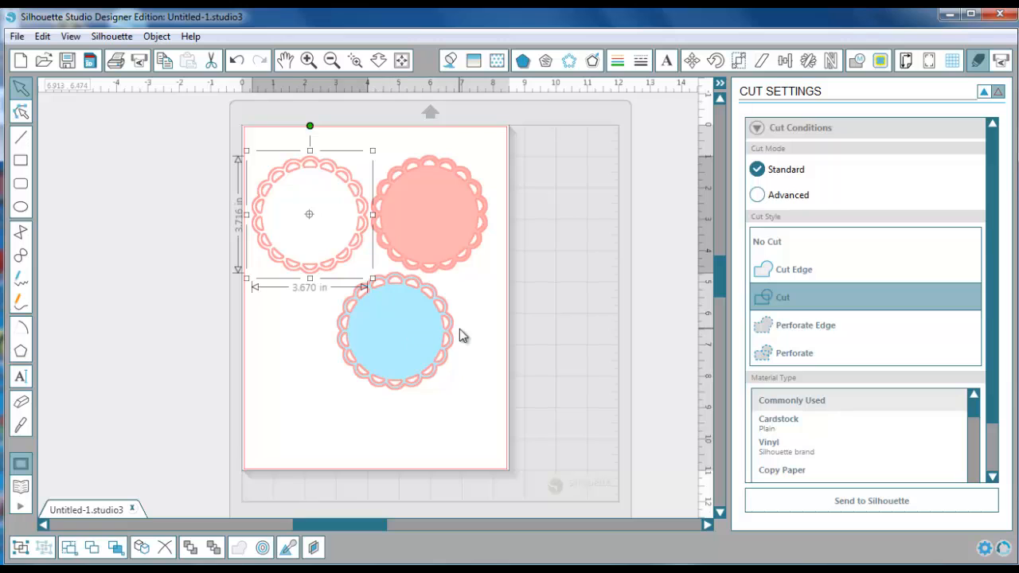
pyautogui.click(757, 196)
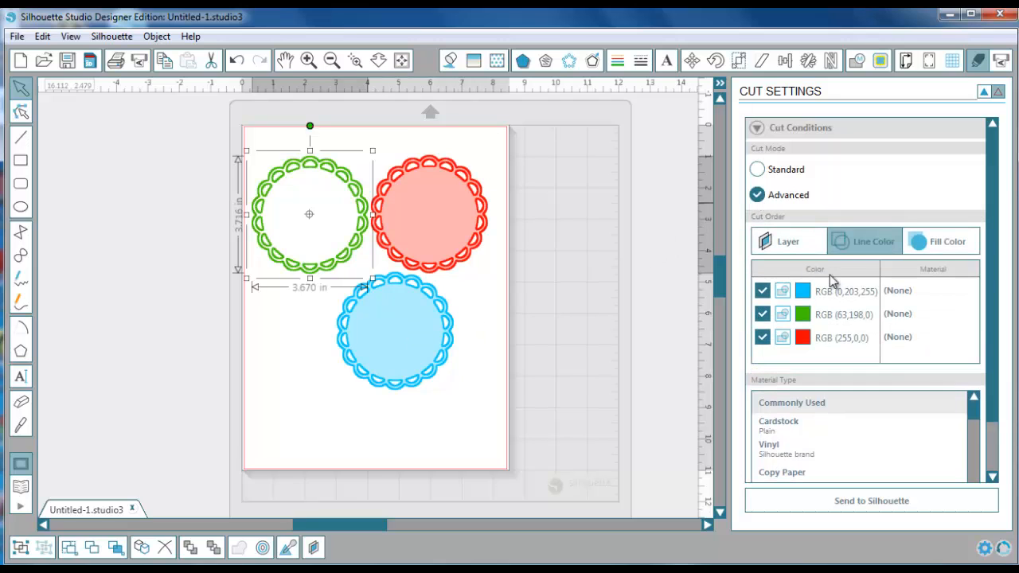
pyautogui.click(940, 242)
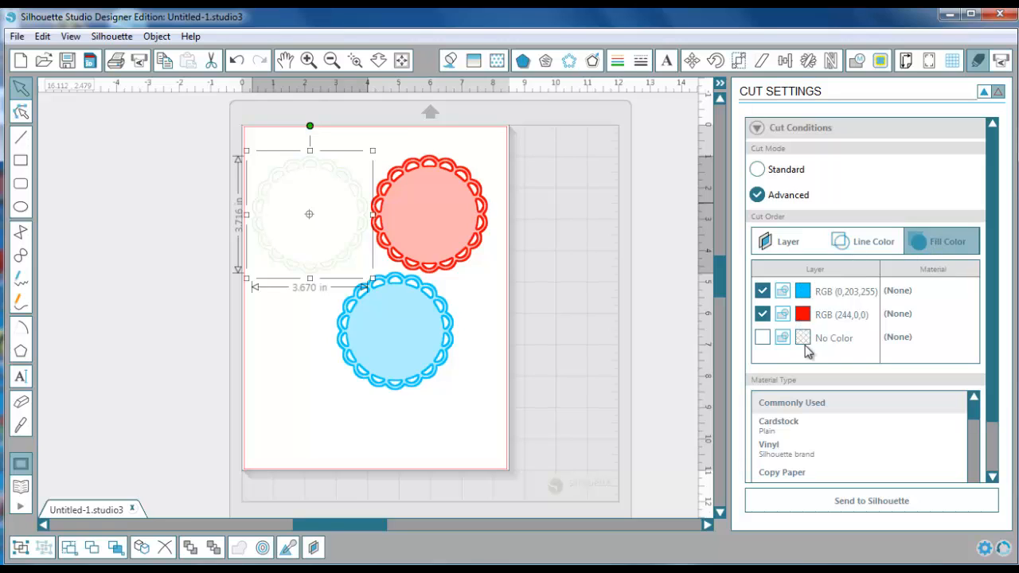
pyautogui.click(761, 315)
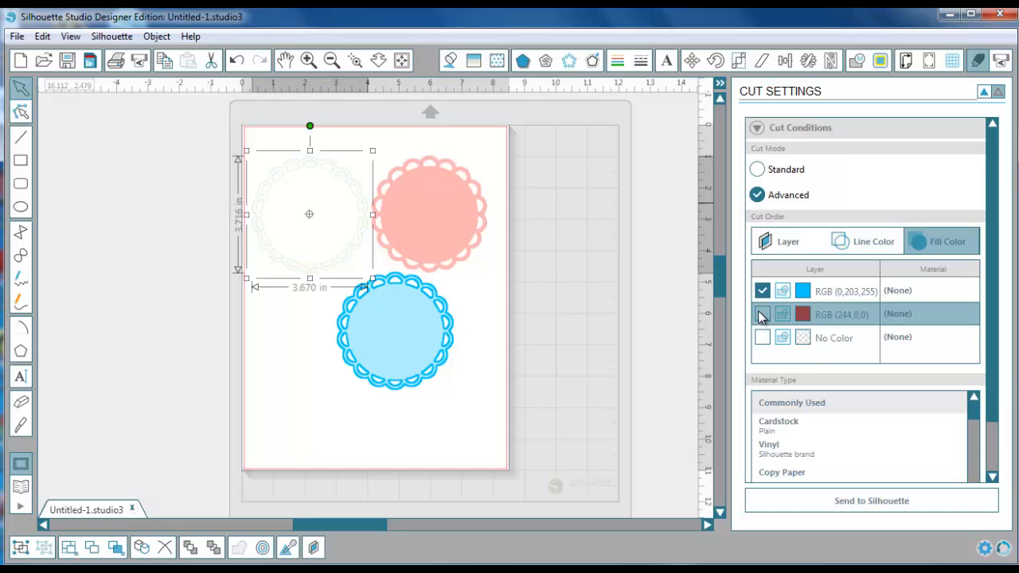
pyautogui.click(760, 315)
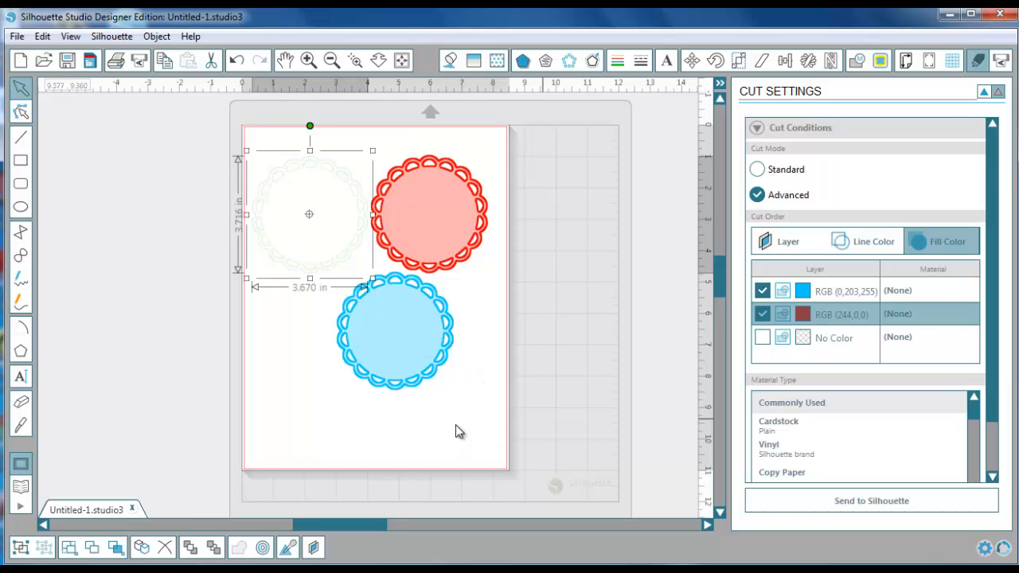
# Duplicate the light blue doily and place the copy lower on the page so it overlaps the original
pyautogui.click(443, 365)
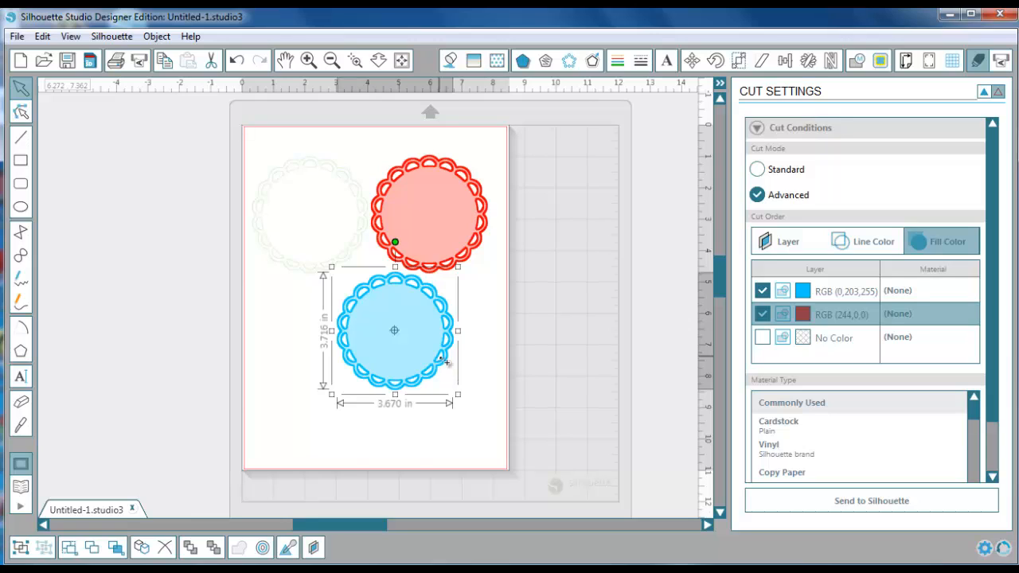
pyautogui.moveTo(447, 361); pyautogui.dragTo(452, 419)
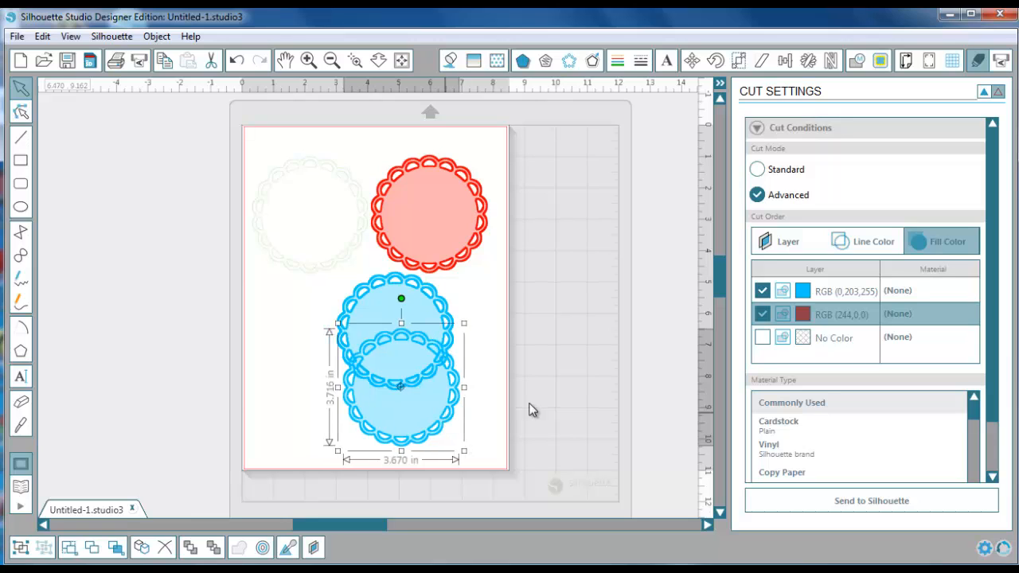
pyautogui.click(487, 405)
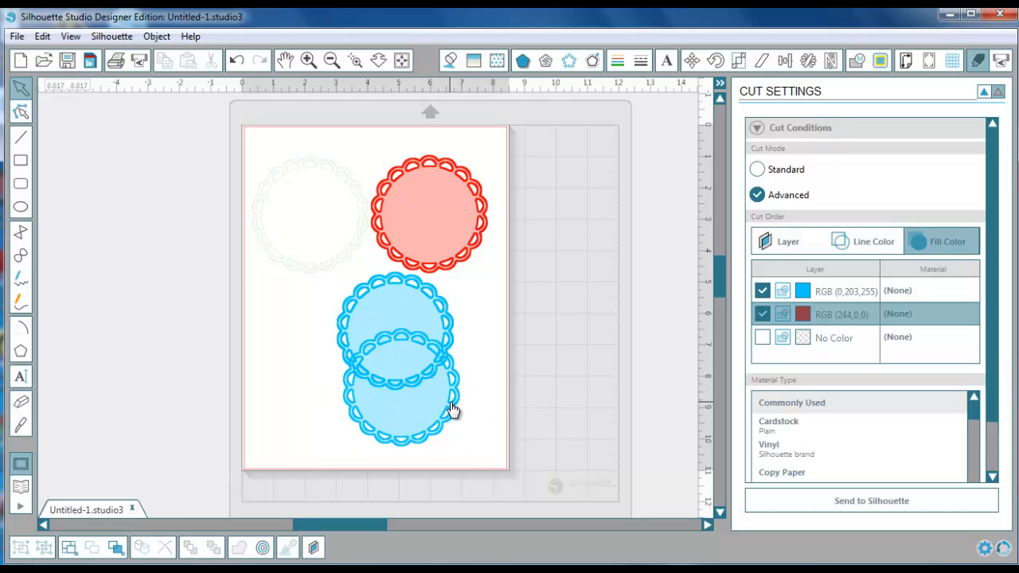
pyautogui.moveTo(452, 409); pyautogui.dragTo(450, 407)
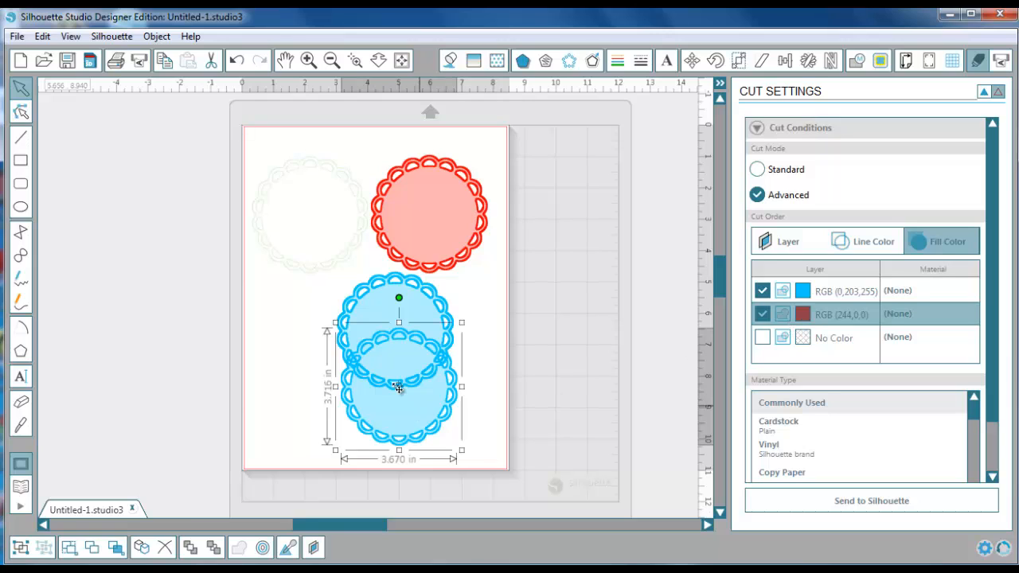
# Set the blue fill to Cut Edge and turn on cutting for the No Color shapes
pyautogui.click(787, 294)
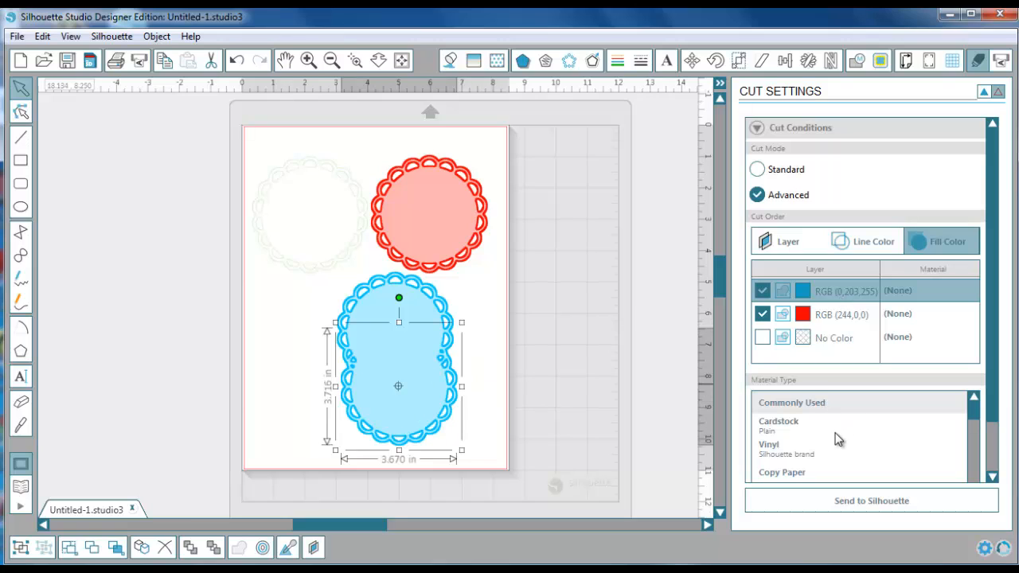
pyautogui.click(763, 337)
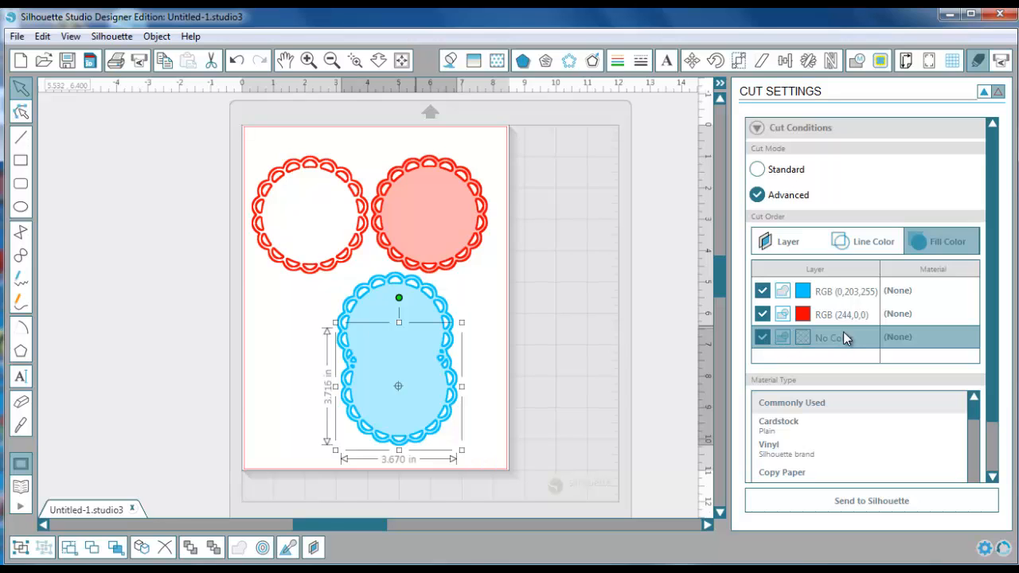
# Order the cuts by line color and set the blue line color to Cut Edge
pyautogui.click(872, 249)
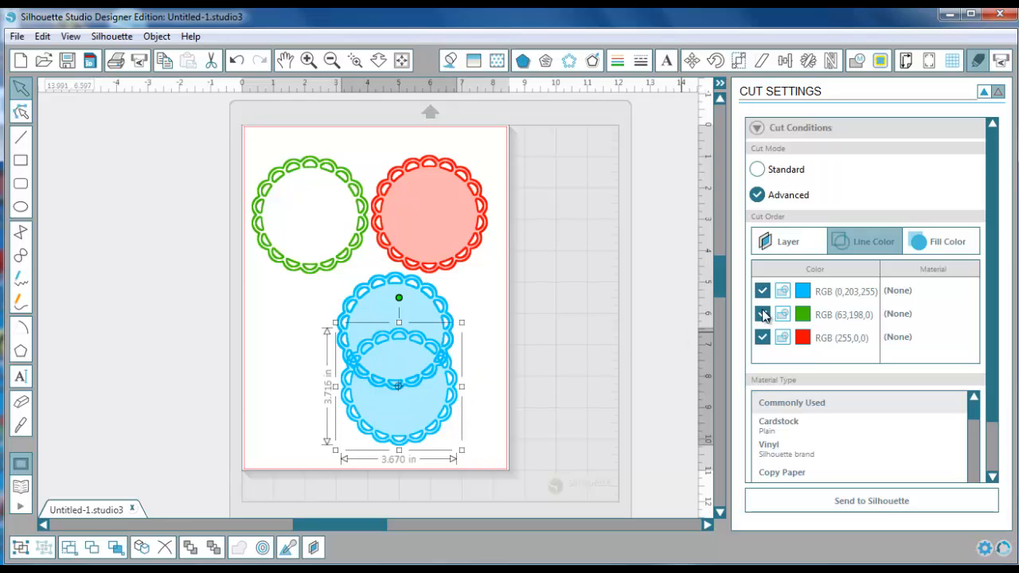
pyautogui.click(783, 293)
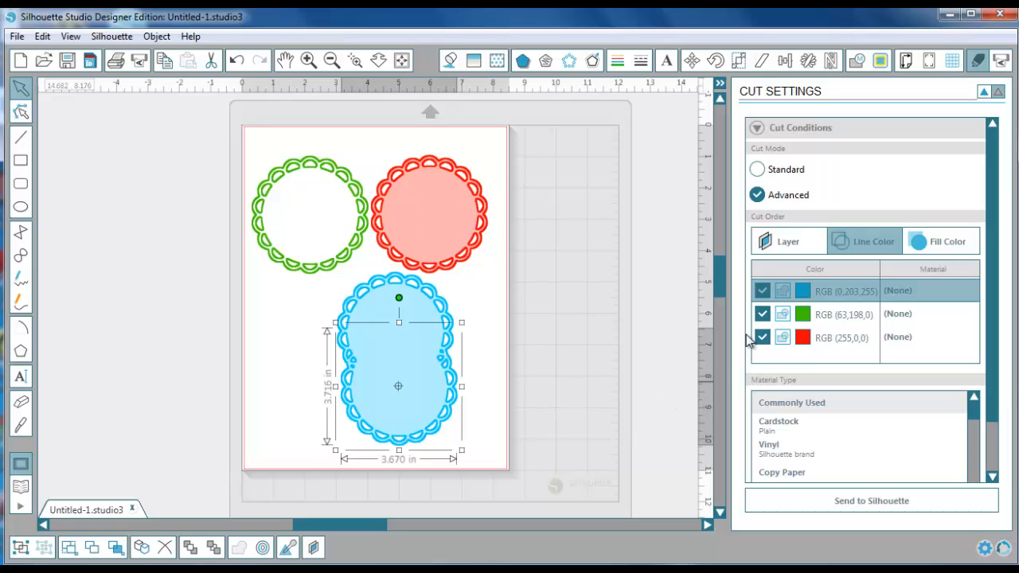
pyautogui.click(766, 315)
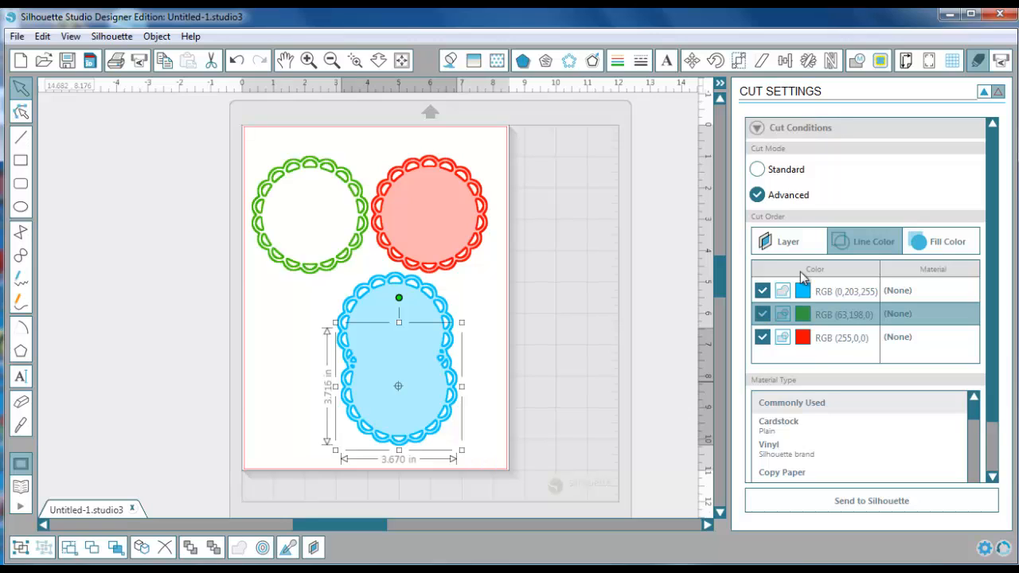
# Order the cuts by layer and add a second layer to the layer list
pyautogui.click(792, 244)
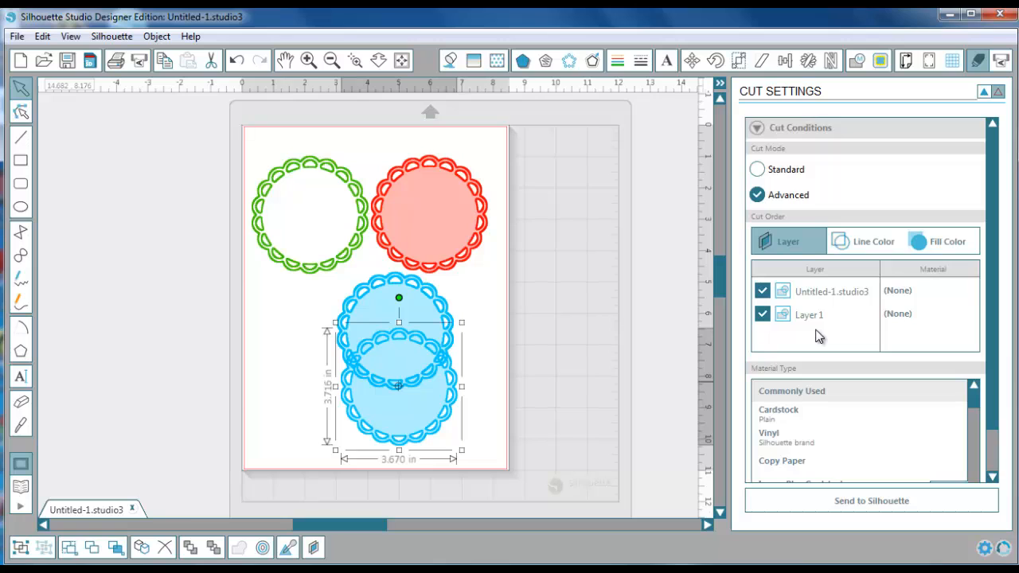
pyautogui.click(315, 547)
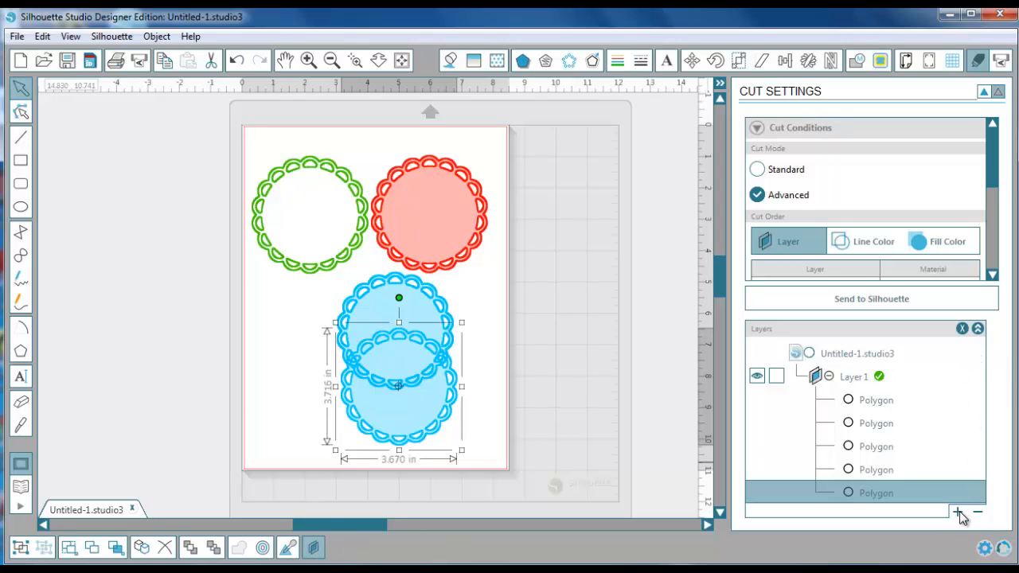
pyautogui.click(873, 401)
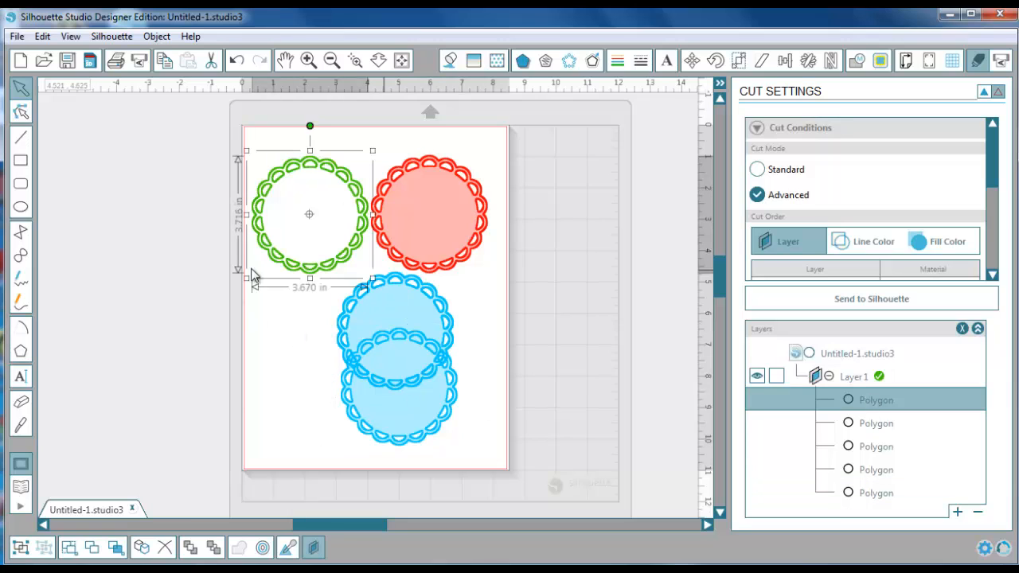
pyautogui.click(875, 424)
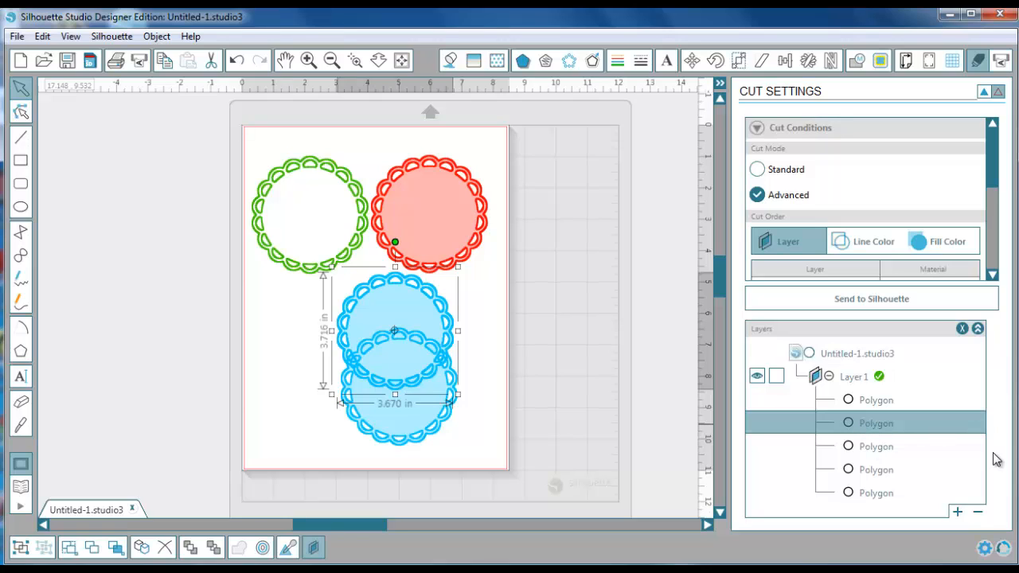
pyautogui.click(958, 512)
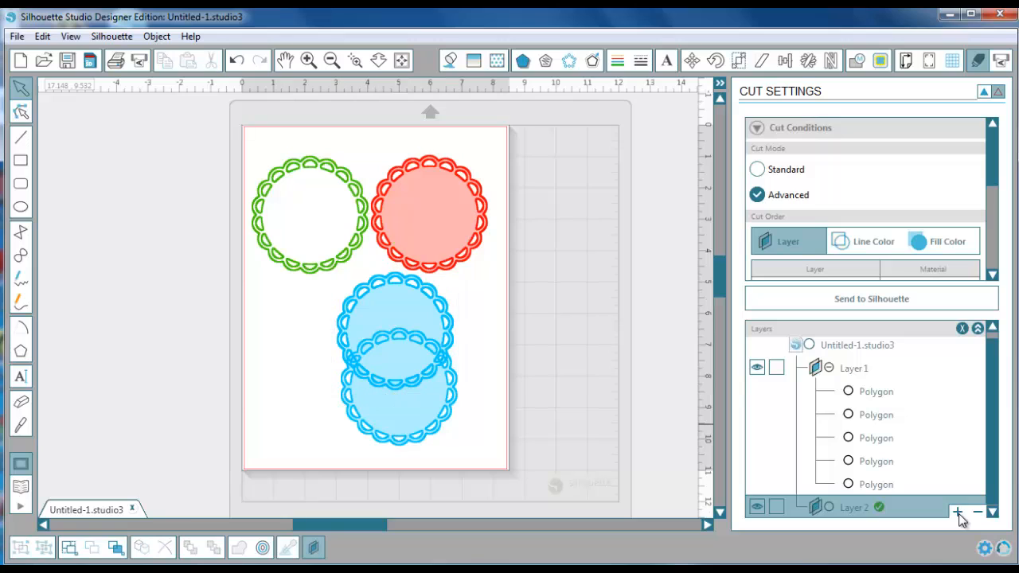
# Rename the last two polygons in Layer 1, the overlapping blue doilies, as "blue"
pyautogui.click(856, 458)
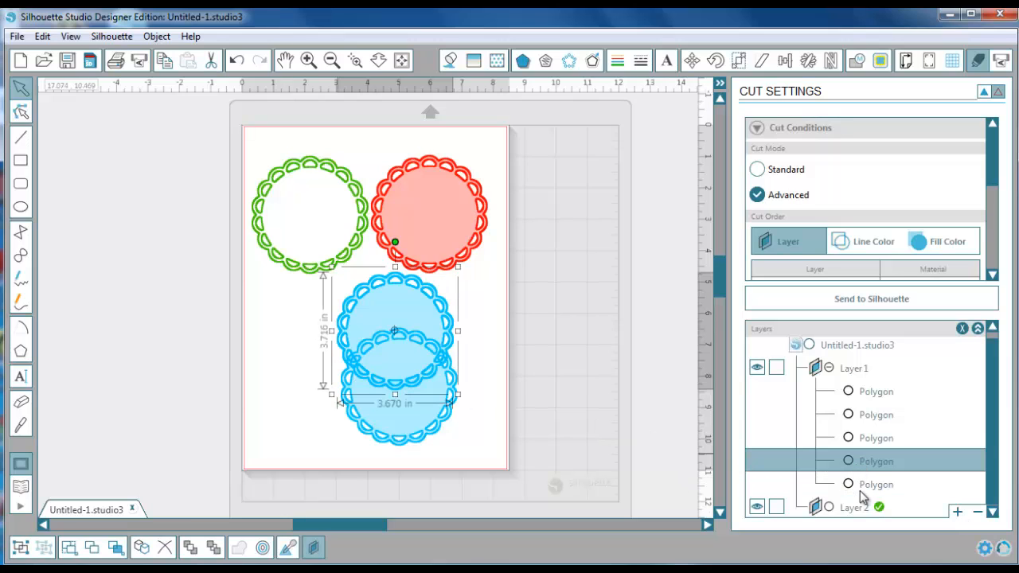
pyautogui.moveTo(856, 458); pyautogui.dragTo(859, 485)
pyautogui.doubleClick(860, 461)
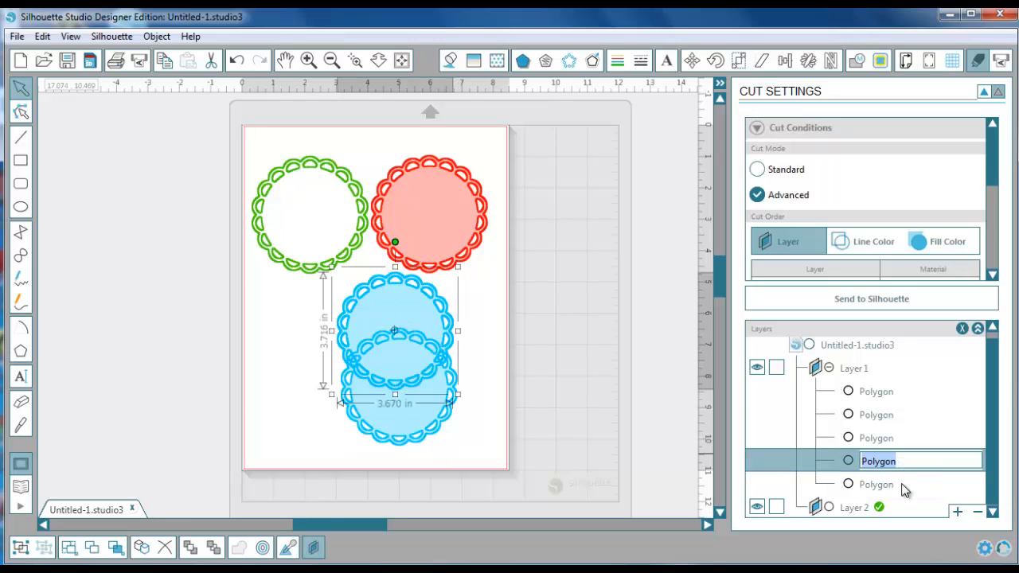
pyautogui.write('blue')
pyautogui.doubleClick(883, 483)
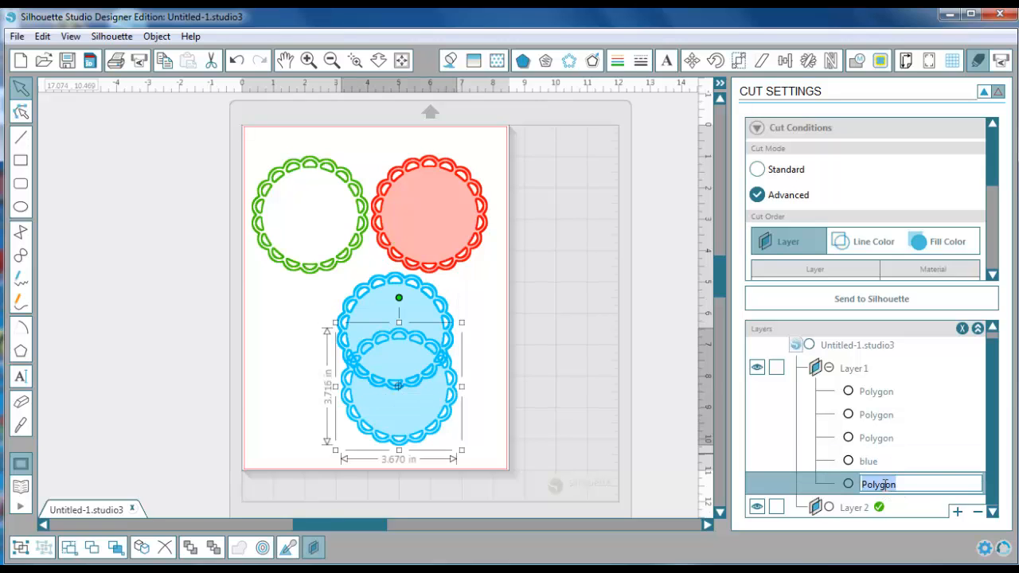
pyautogui.write('bl')
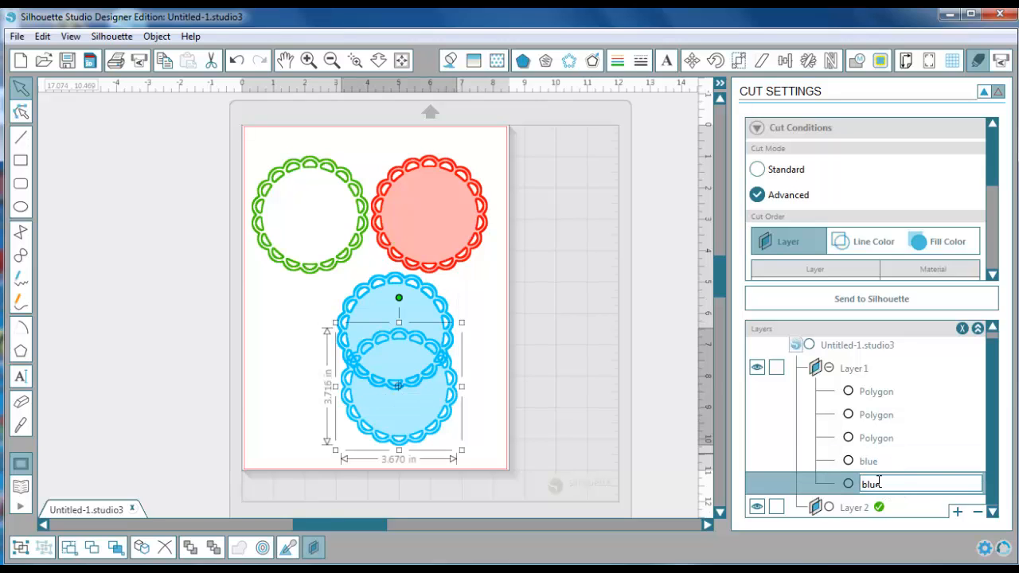
pyautogui.write('ue')
pyautogui.click(848, 487)
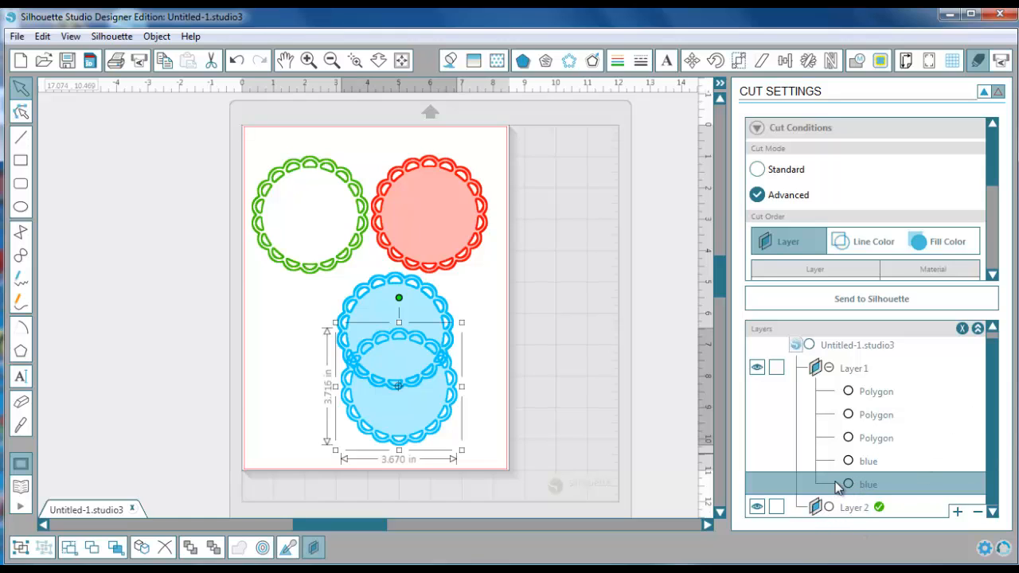
# Move both shapes named "blue" from Layer 1 into Layer 2
pyautogui.moveTo(840, 518); pyautogui.dragTo(840, 516)
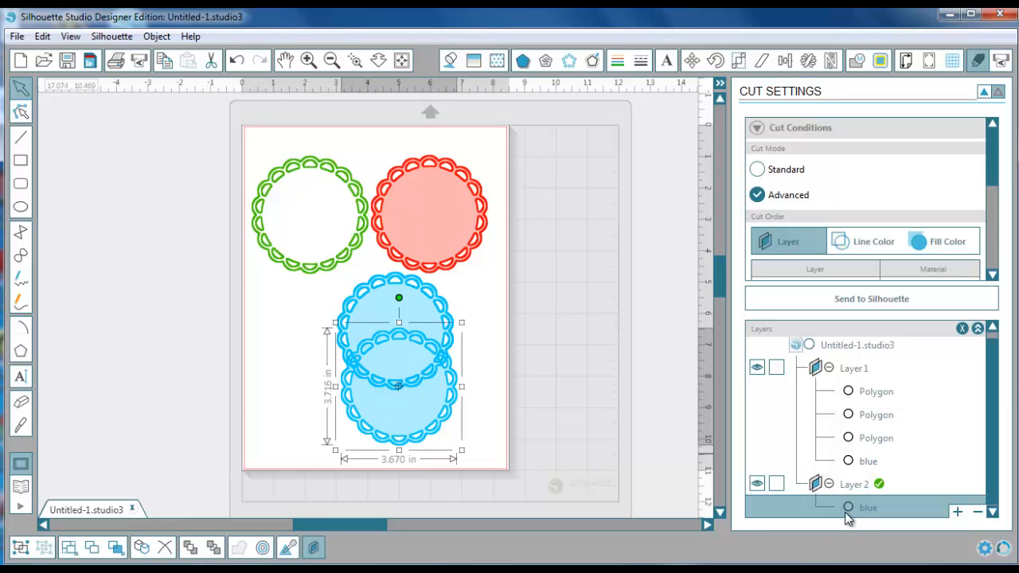
pyautogui.click(868, 463)
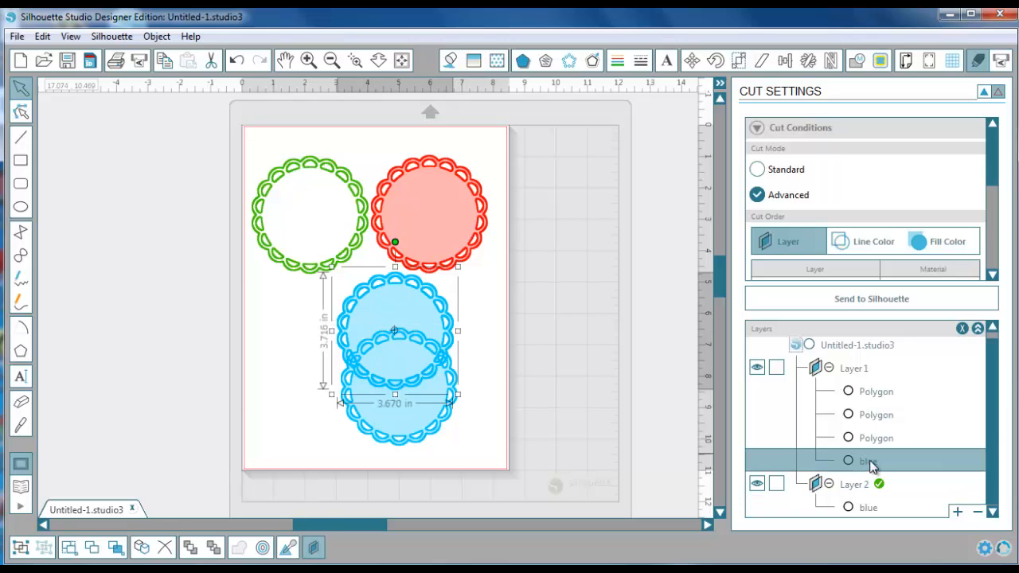
pyautogui.doubleClick(869, 463)
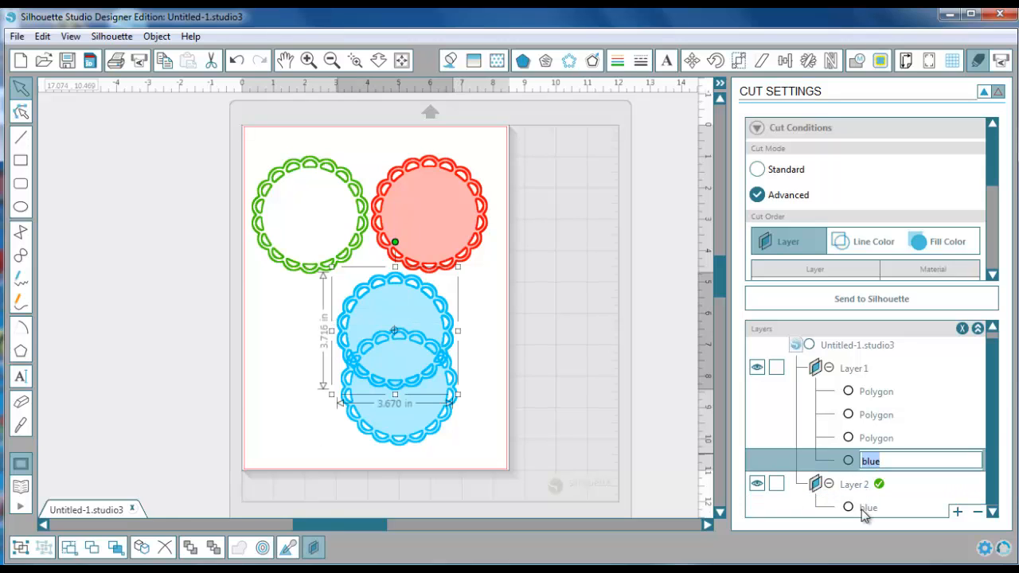
pyautogui.moveTo(869, 463); pyautogui.dragTo(862, 509)
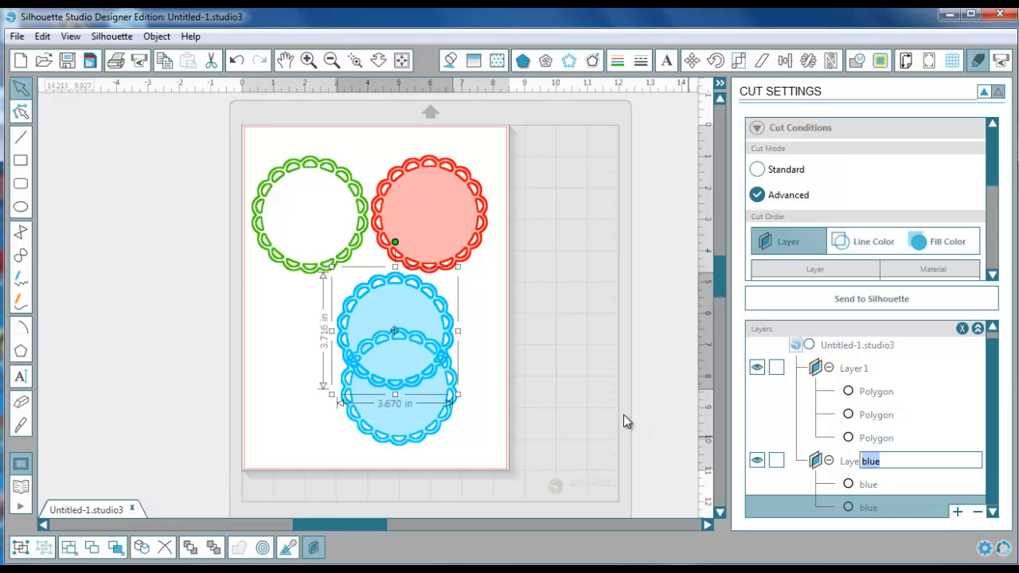
# Close the layer list, set Layer 2 to Cut Edge and turn off cutting for Layer 1
pyautogui.click(962, 330)
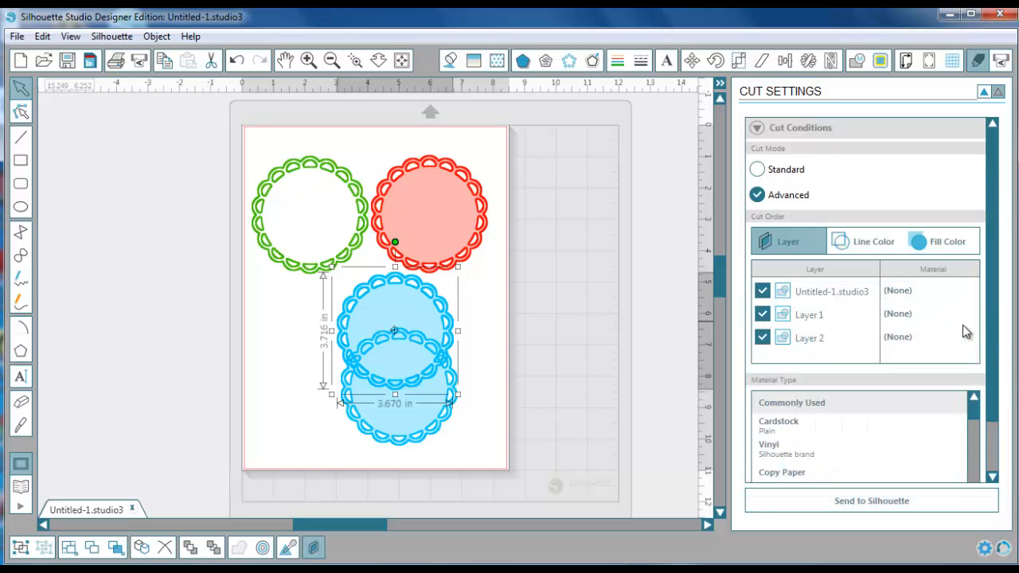
pyautogui.click(787, 343)
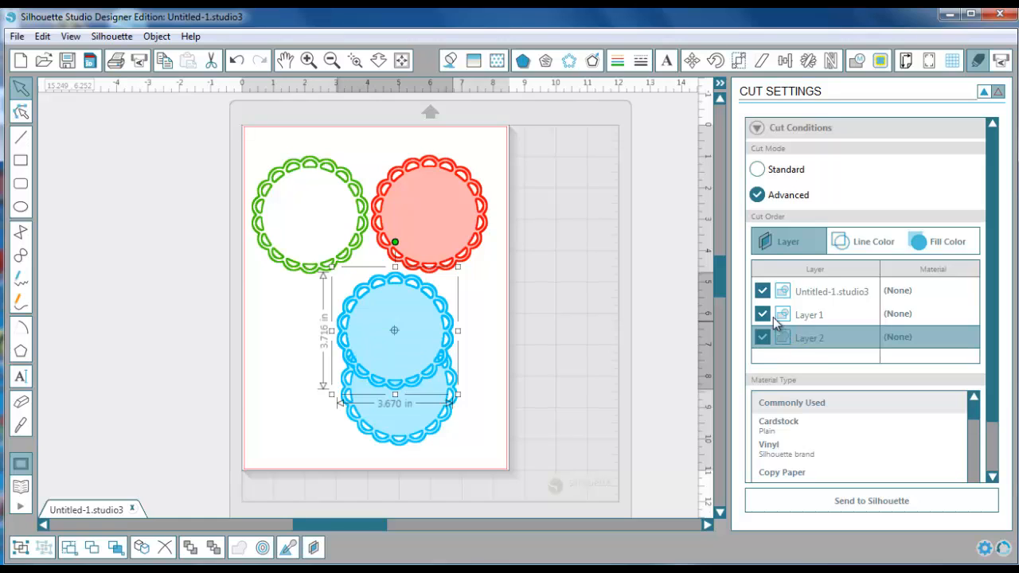
pyautogui.click(763, 314)
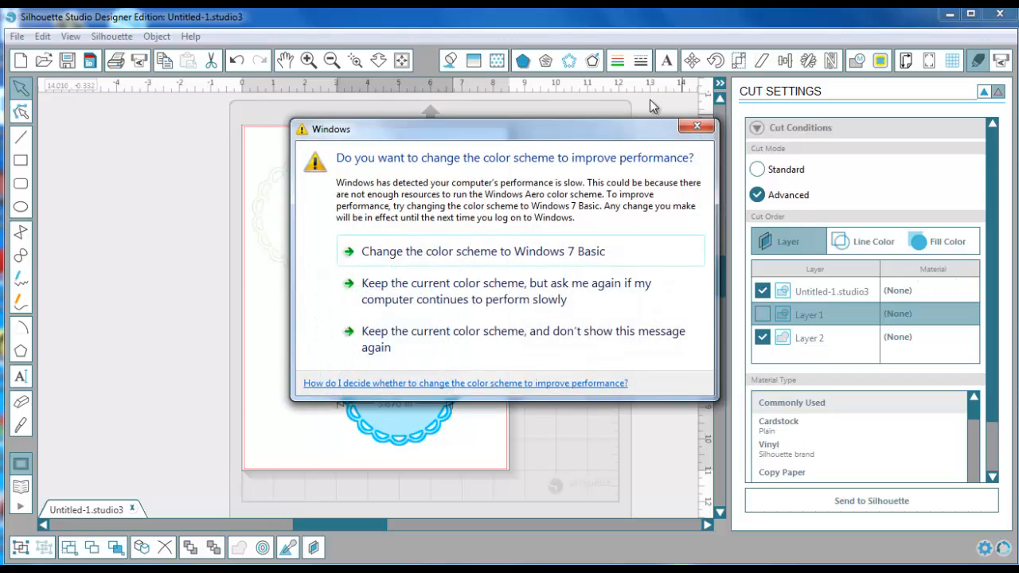
# Dismiss the Windows color scheme prompt and assign Copy Paper as the material for Layer 1
pyautogui.click(696, 125)
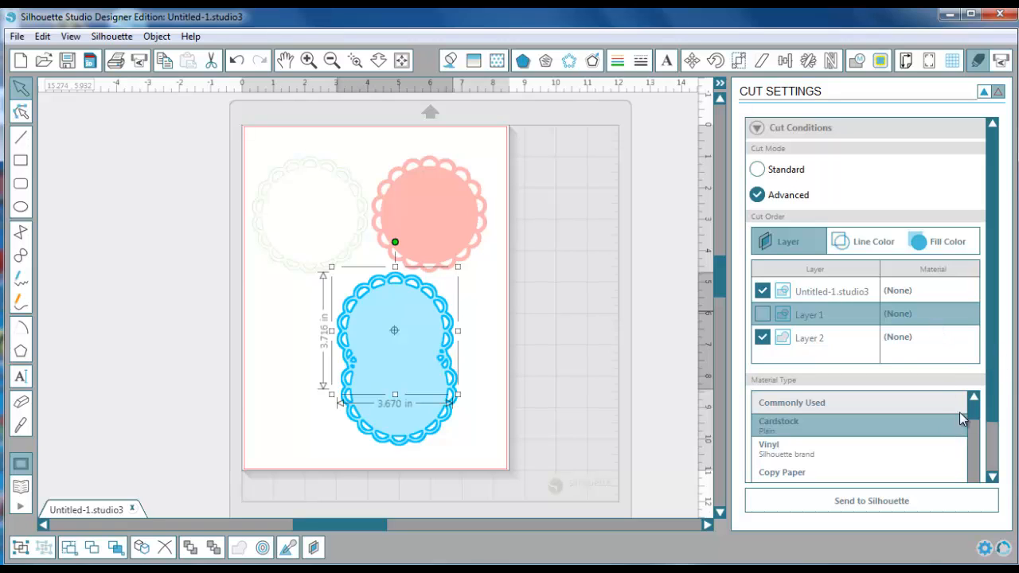
pyautogui.click(825, 476)
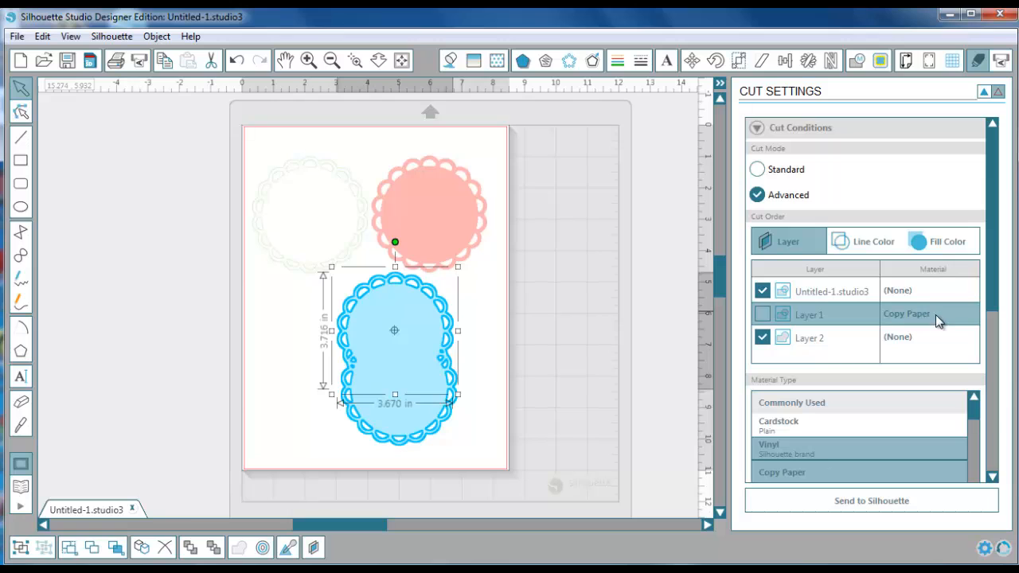
# Switch the cut mode to Standard and choose Chipboard as the material type
pyautogui.click(757, 170)
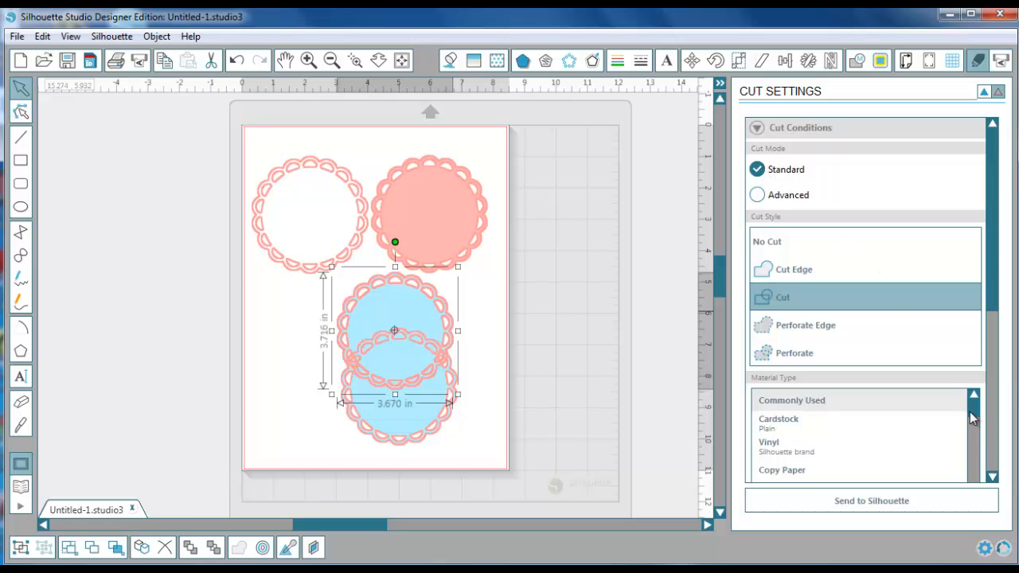
pyautogui.moveTo(969, 412)
pyautogui.mouseDown()
pyautogui.moveTo(973, 437)
pyautogui.moveTo(971, 426)
pyautogui.mouseUp()
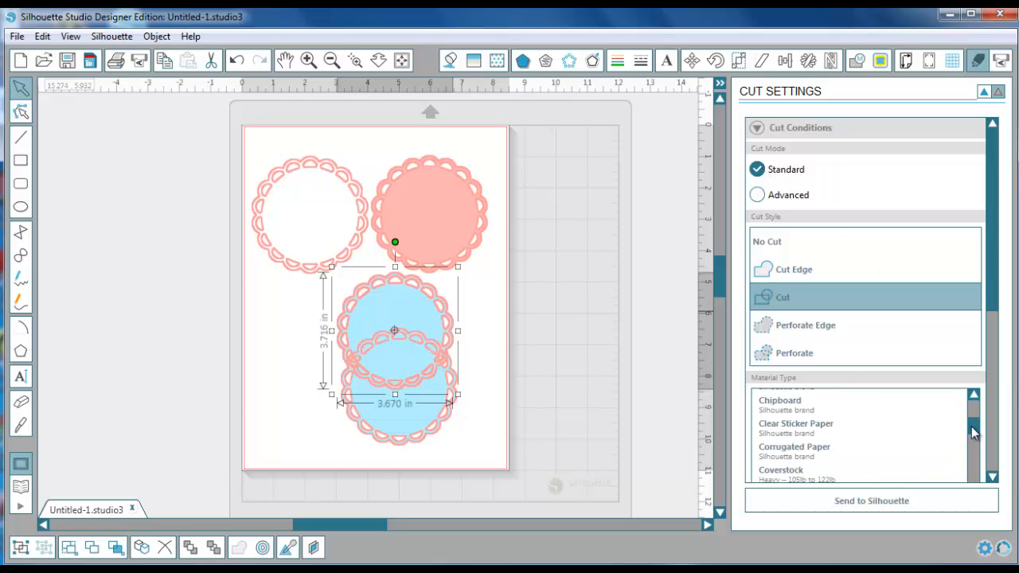
pyautogui.click(777, 406)
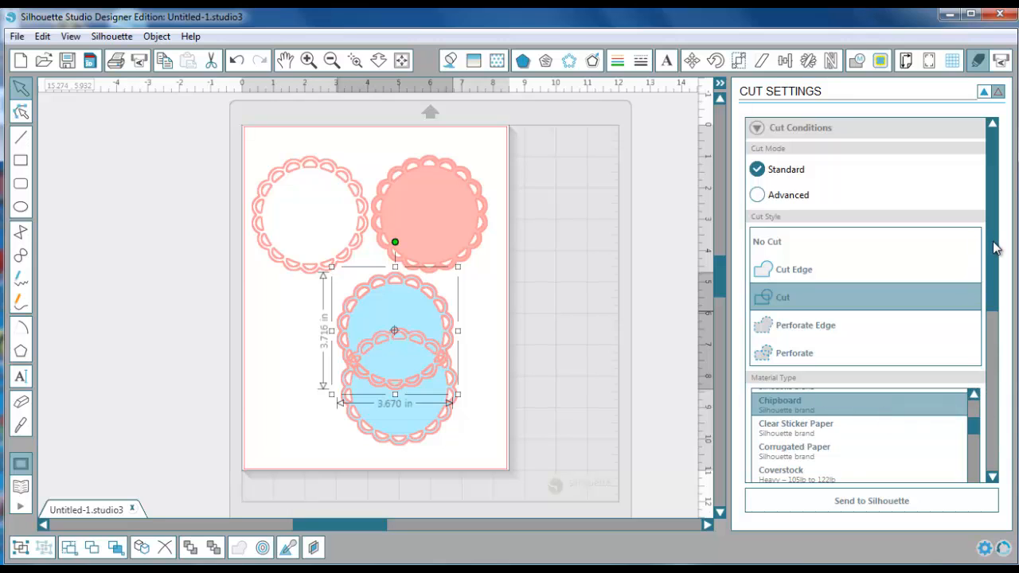
pyautogui.moveTo(997, 248); pyautogui.dragTo(988, 142)
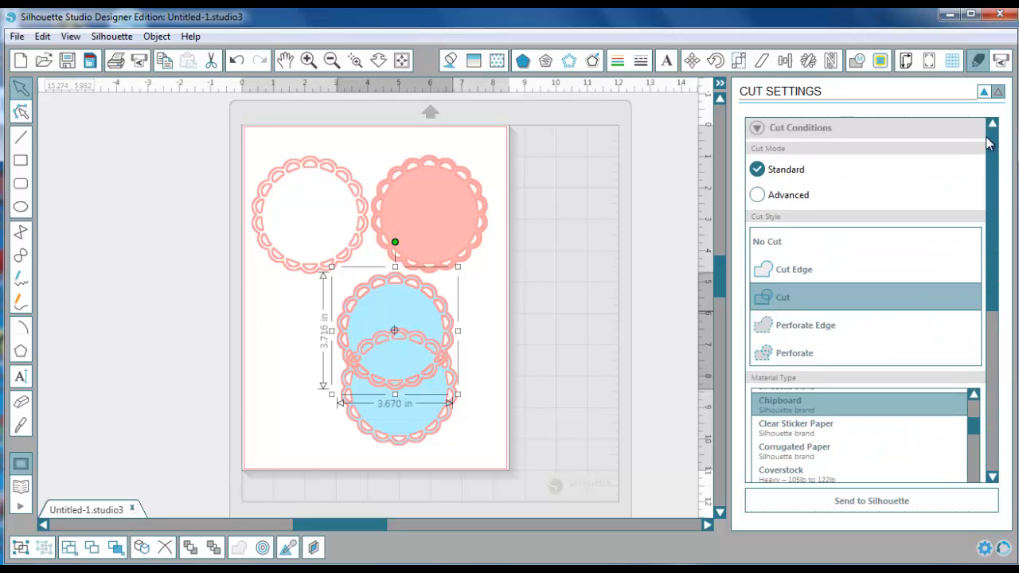
# Turn off the cut line preview and spread the stacked blue doilies apart, moving one left and one toward the page's lower-right corner
pyautogui.click(485, 170)
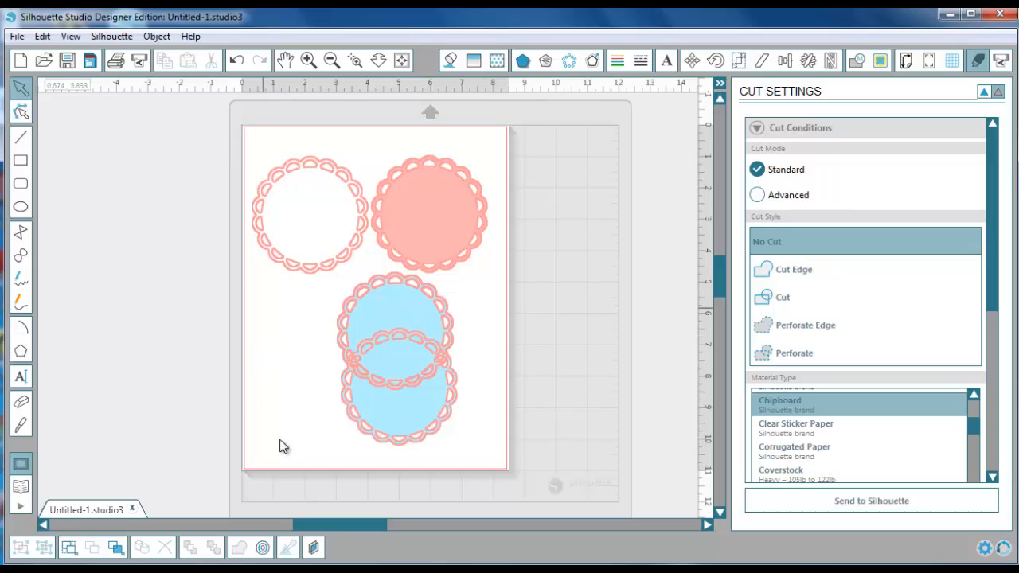
pyautogui.click(984, 93)
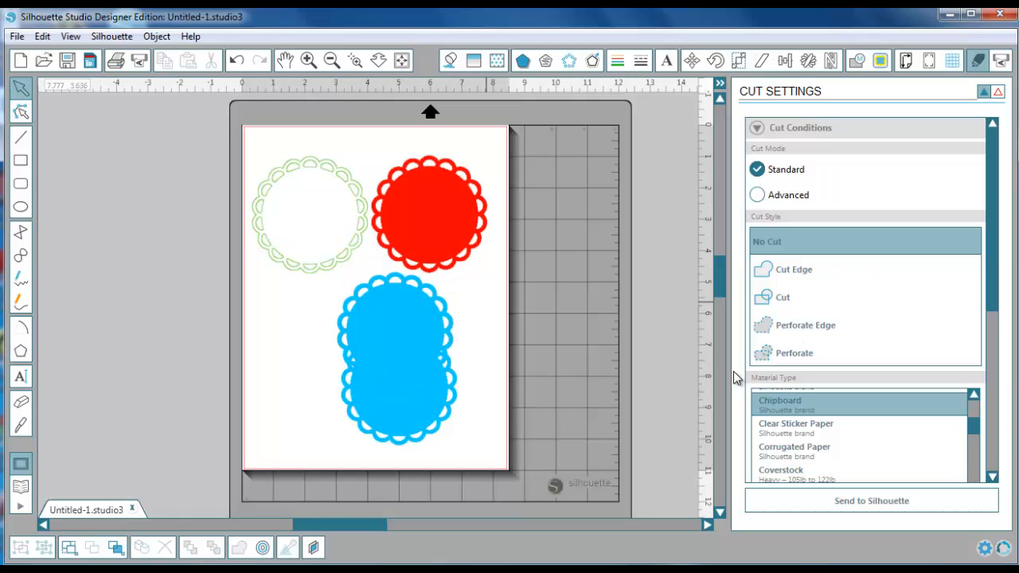
pyautogui.moveTo(391, 405); pyautogui.dragTo(338, 387)
pyautogui.moveTo(422, 347); pyautogui.dragTo(482, 427)
pyautogui.click(475, 354)
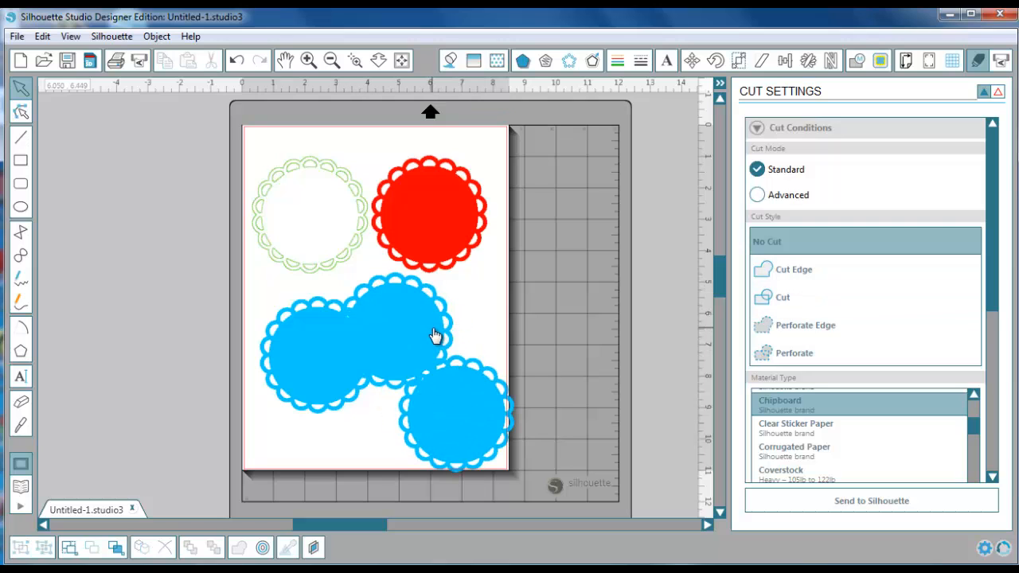
# Delete the blue doily in the middle of the page and place the lower-right one beside the remaining blue doily
pyautogui.moveTo(435, 335); pyautogui.dragTo(180, 308)
pyautogui.rightClick(178, 308)
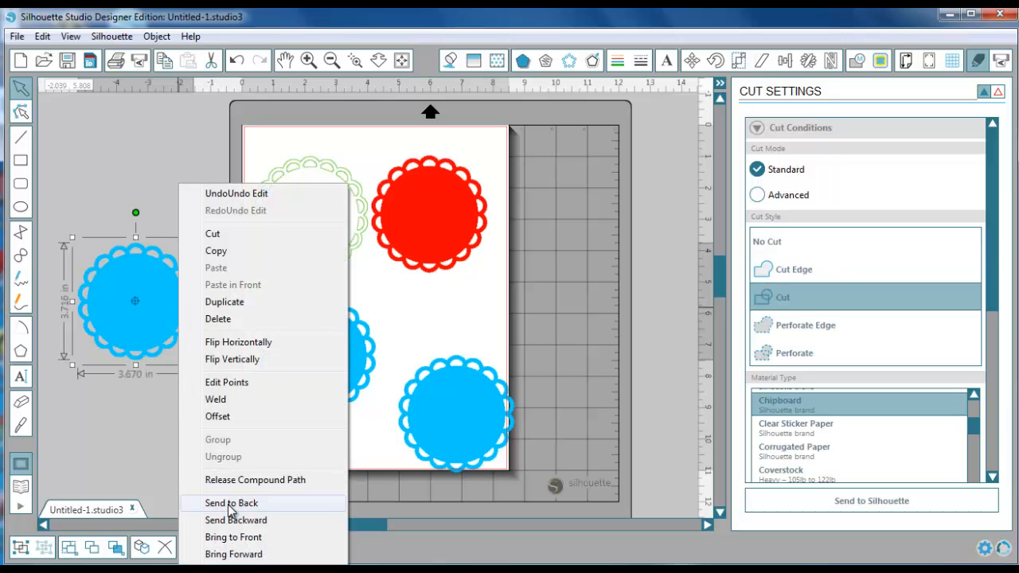
pyautogui.click(216, 319)
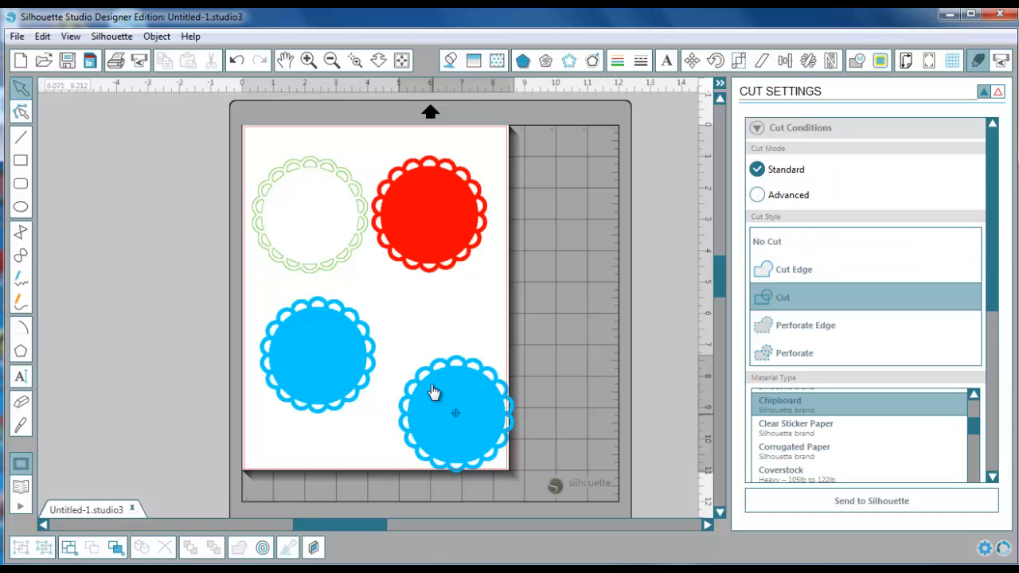
pyautogui.moveTo(432, 392); pyautogui.dragTo(416, 334)
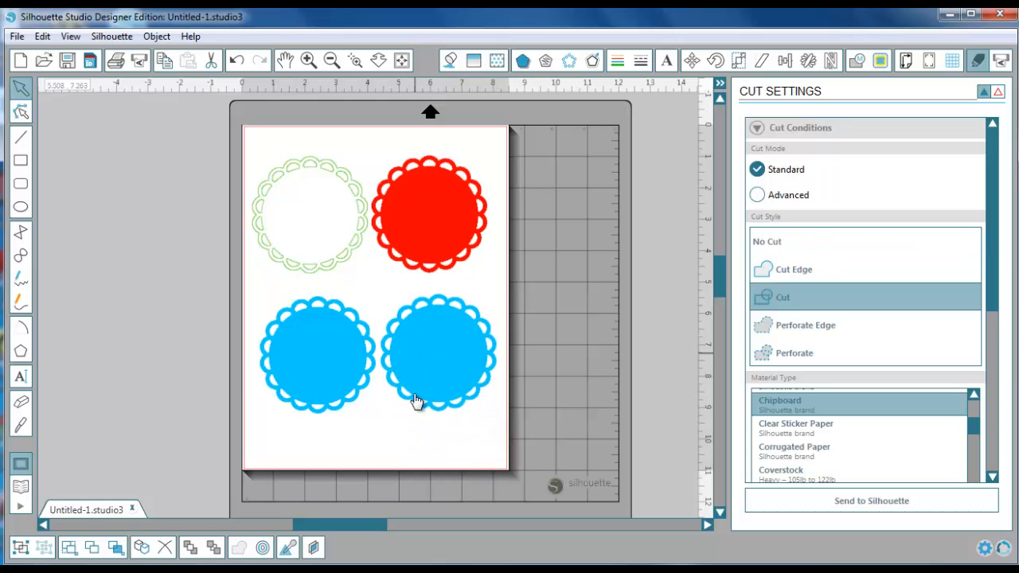
pyautogui.click(374, 445)
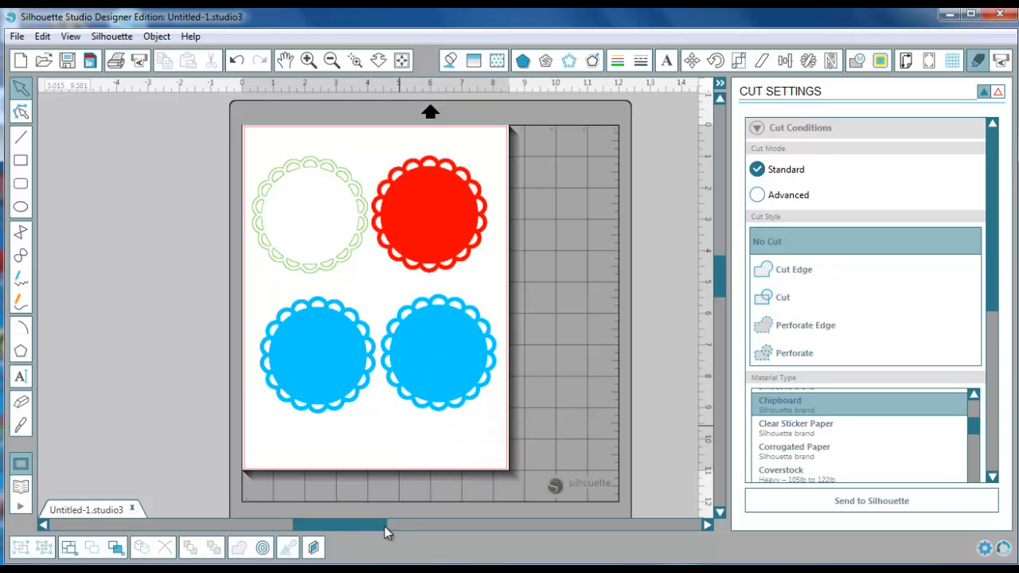
pyautogui.moveTo(428, 384); pyautogui.dragTo(425, 386)
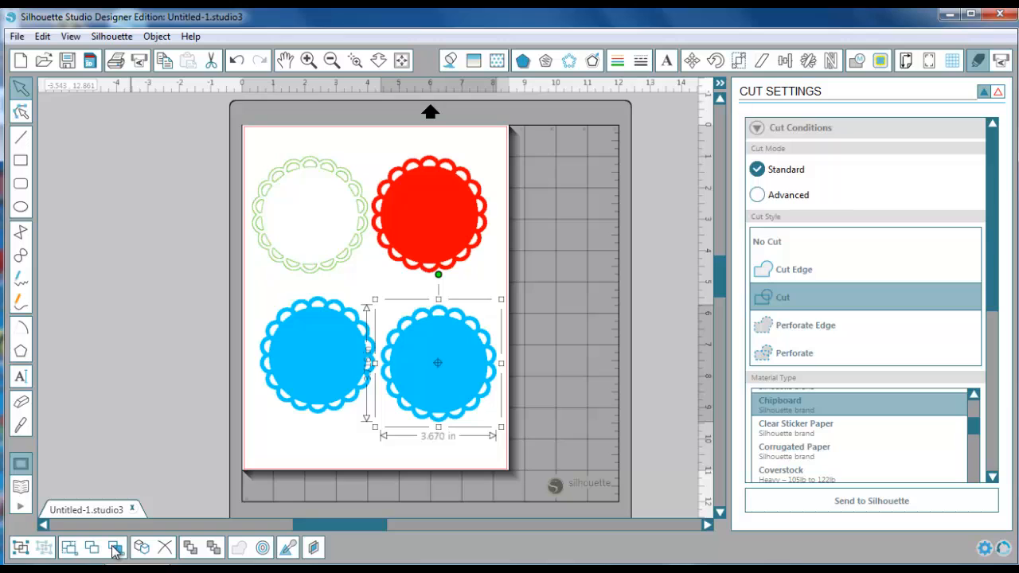
# Open Select by Color and select both blue doilies by their shared color, RGB (0,203,255)
pyautogui.click(115, 548)
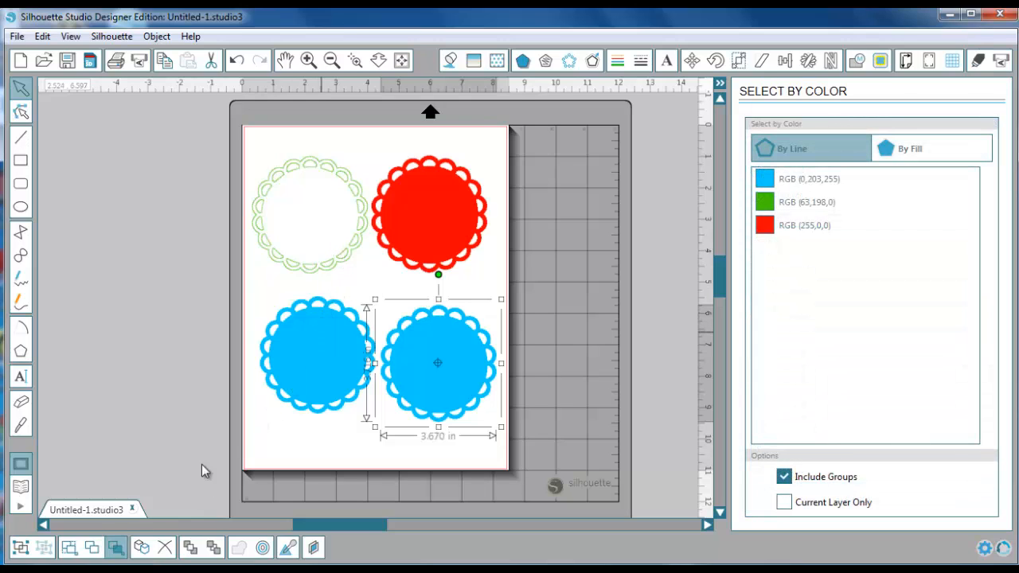
pyautogui.click(286, 388)
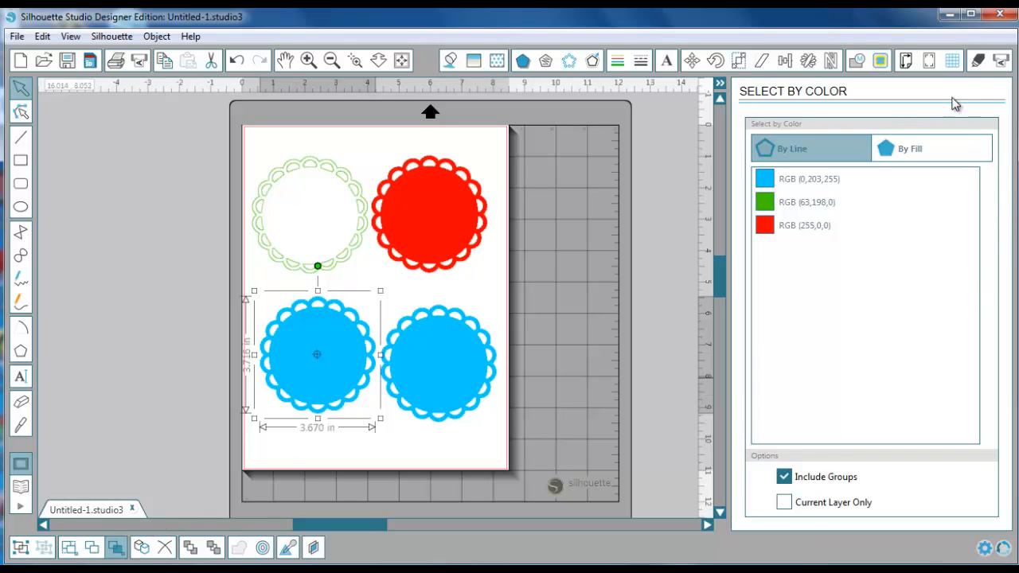
pyautogui.click(905, 62)
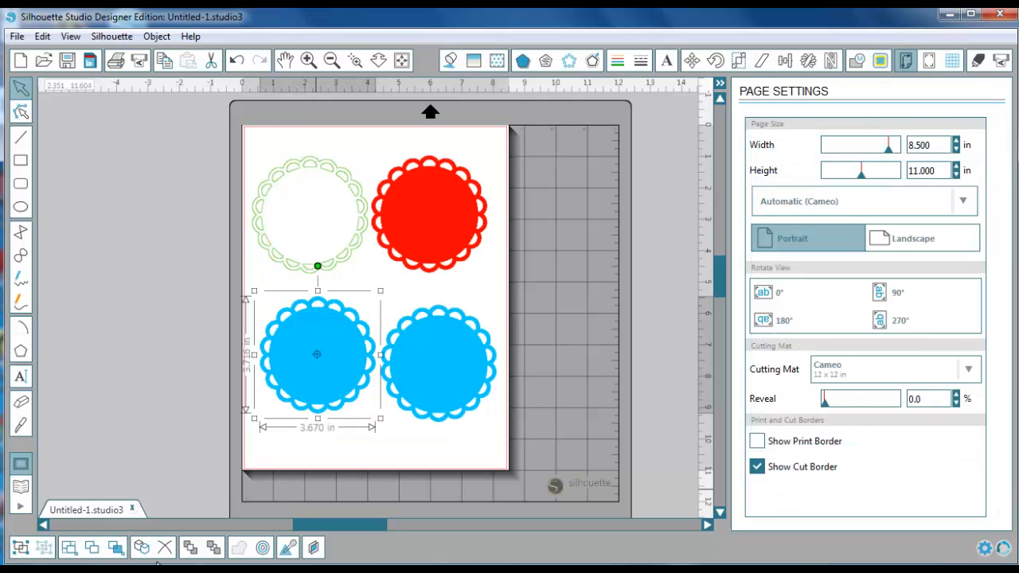
pyautogui.click(118, 549)
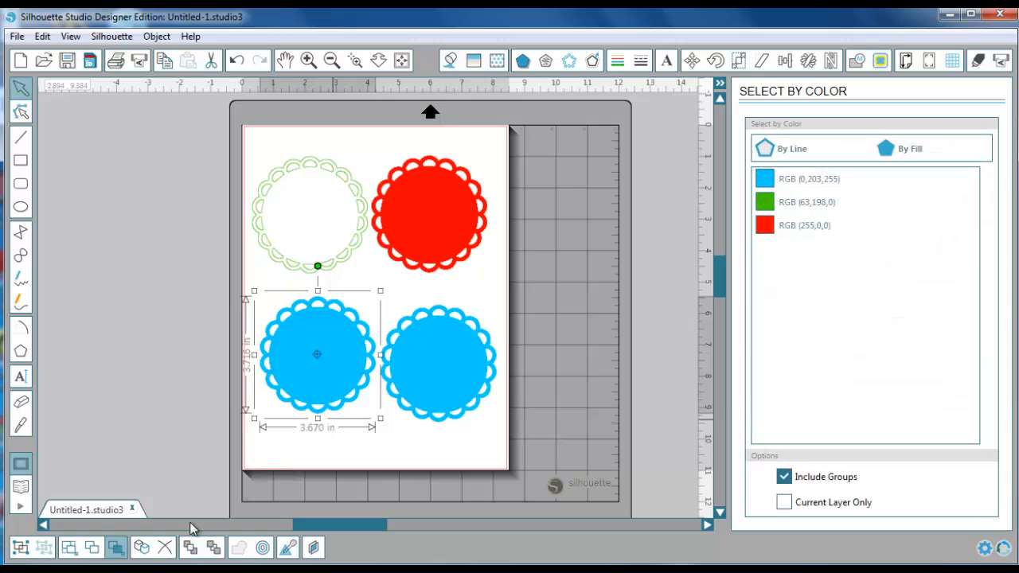
pyautogui.moveTo(458, 222); pyautogui.dragTo(462, 224)
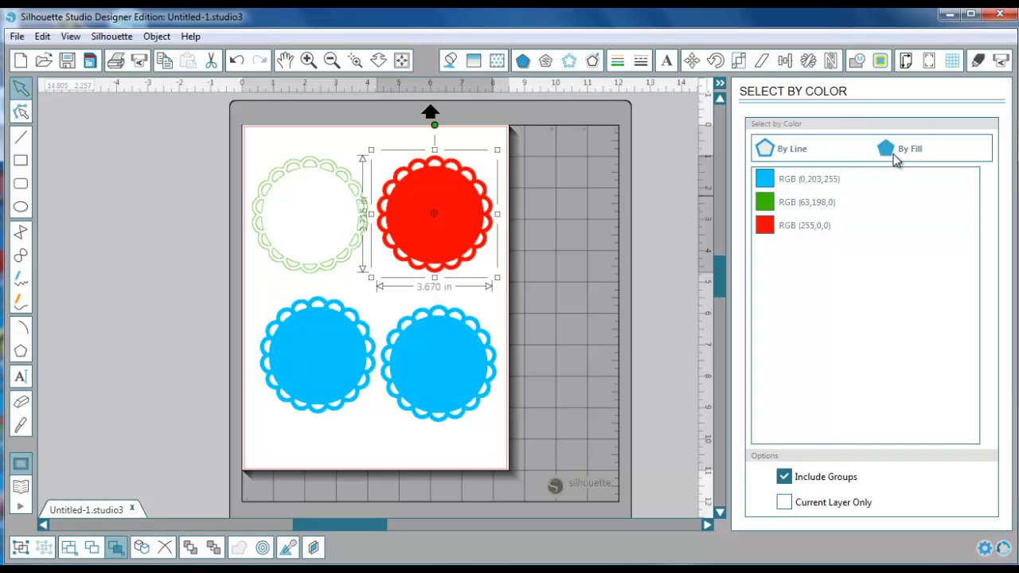
pyautogui.click(817, 178)
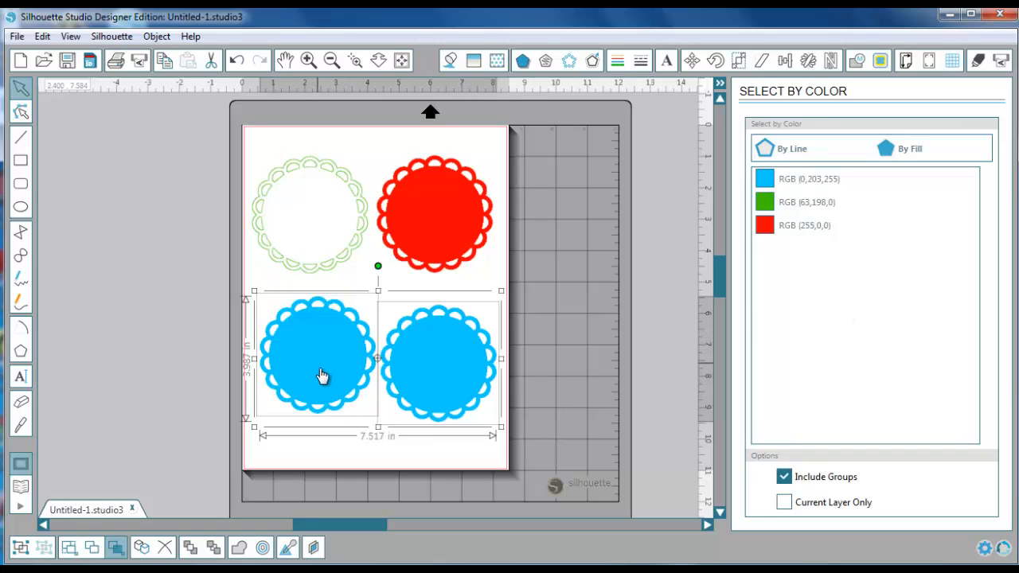
# Select the green-outlined doily by its color, RGB (63,198,0), and copy the lower-right blue doily's style onto it with the Eyedropper
pyautogui.click(827, 203)
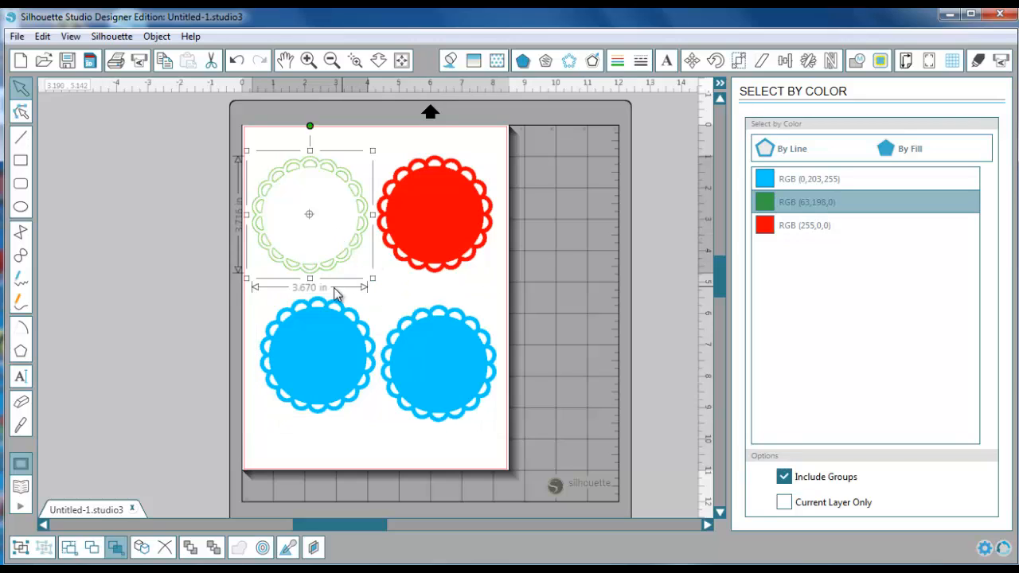
pyautogui.click(290, 549)
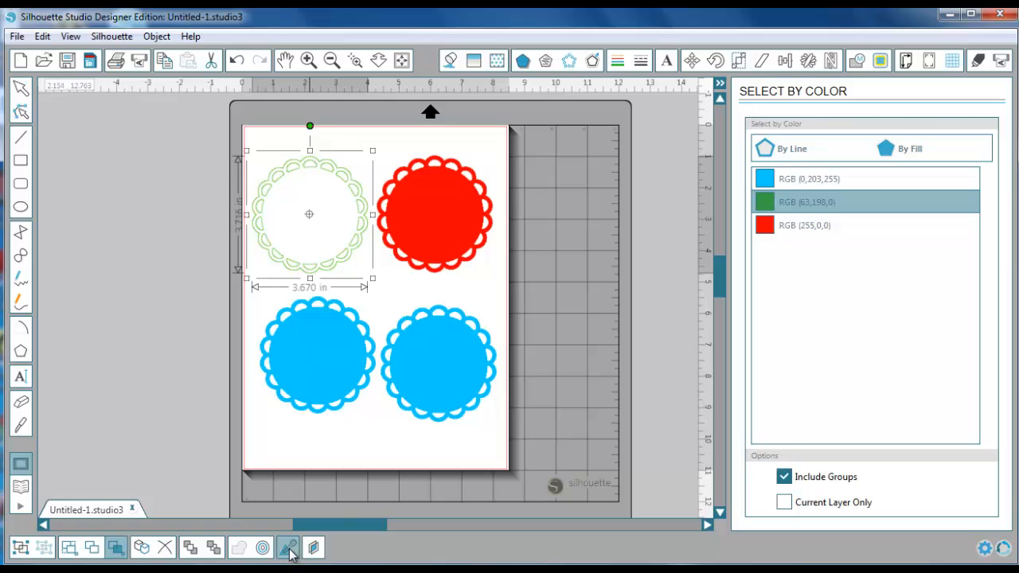
pyautogui.click(469, 360)
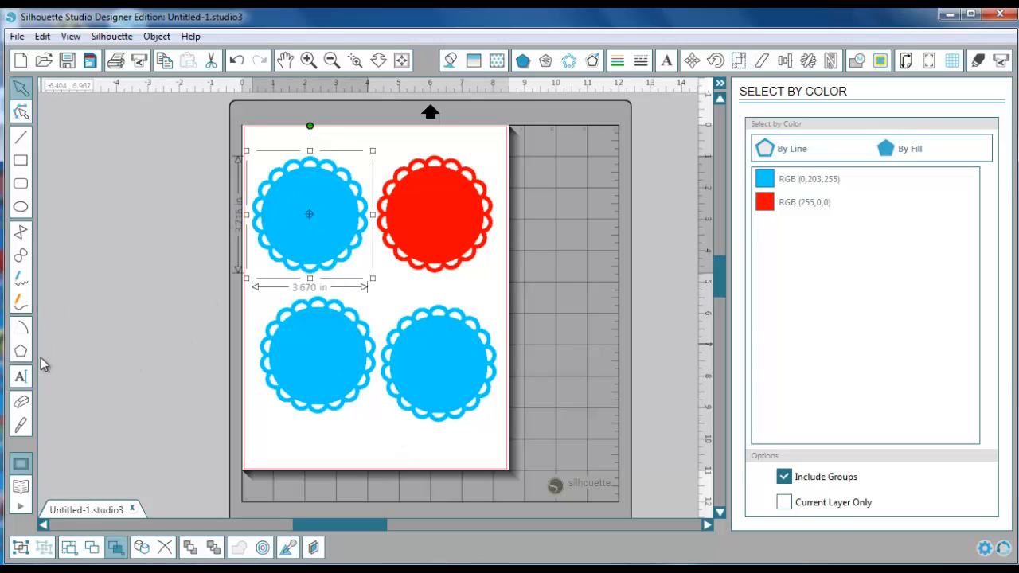
# Select all the doilies on the page and delete them
pyautogui.click(226, 119)
pyautogui.hotkey('ctrl', 'a')
pyautogui.scroll(-1, 518, 479)
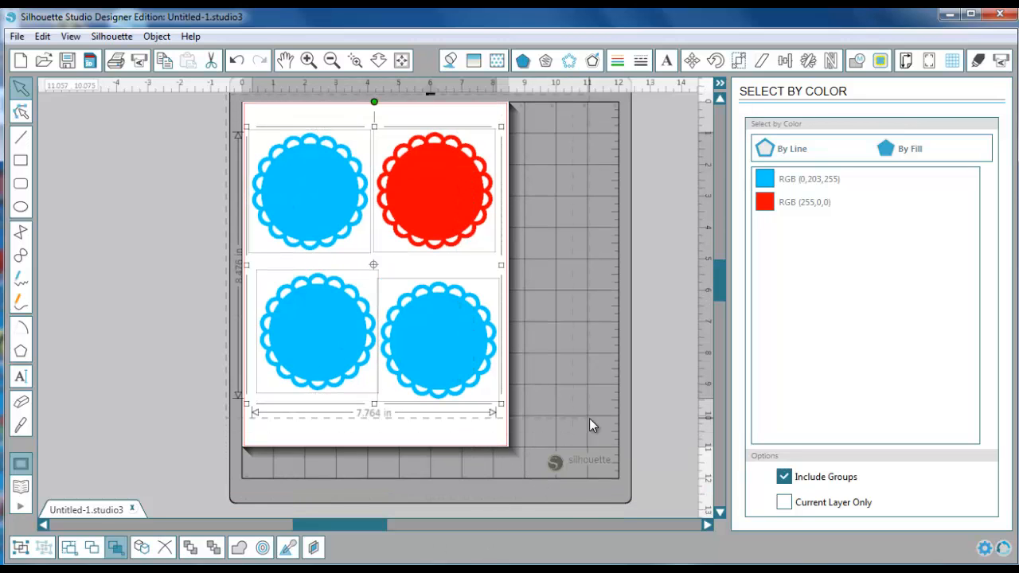
pyautogui.press('Delete')
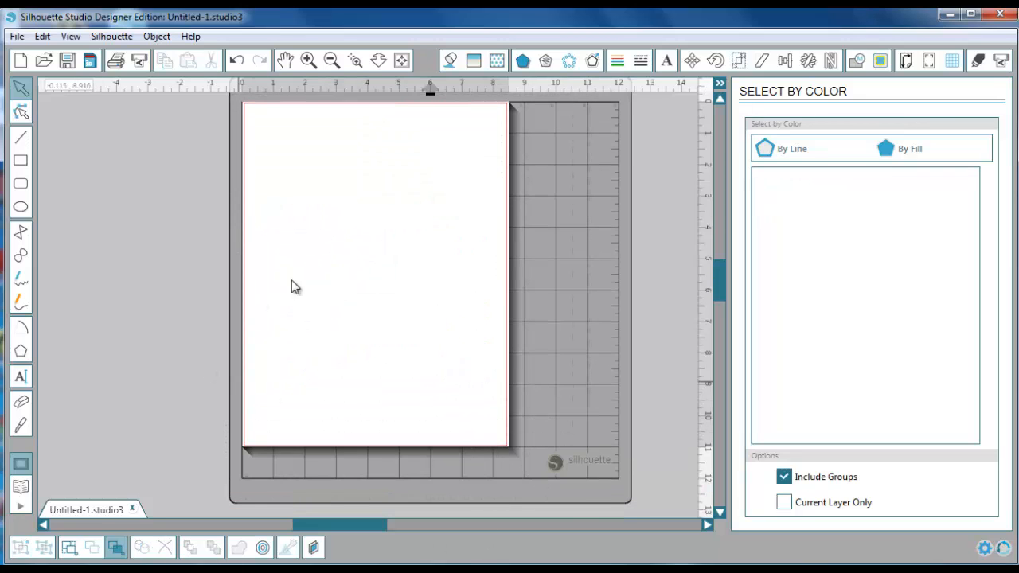
pyautogui.scroll(3, 623, 296)
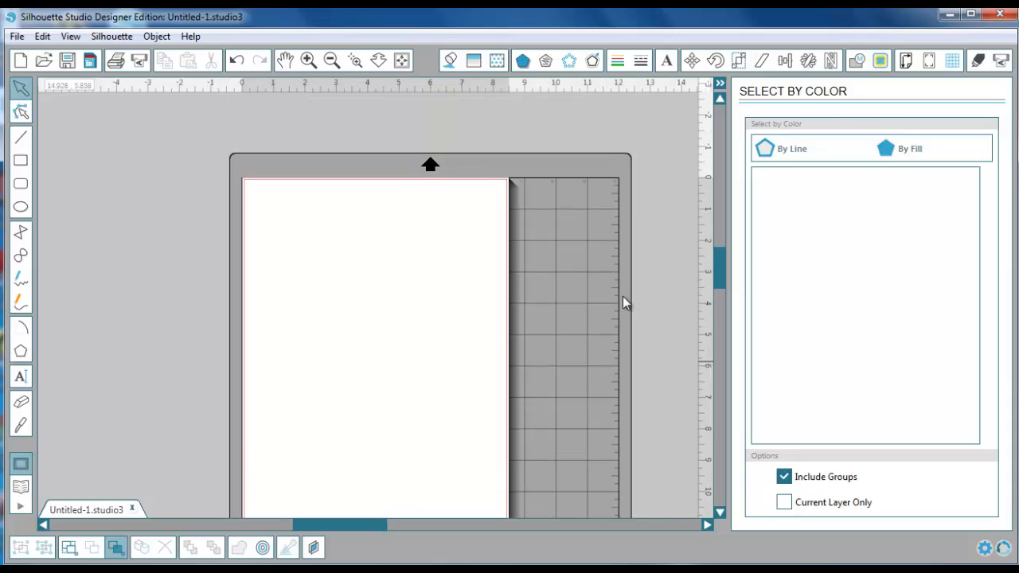
# Draw a regular polygon in the upper-left part of the page and set its number of sides to eight
pyautogui.click(21, 355)
pyautogui.moveTo(334, 262); pyautogui.dragTo(393, 306)
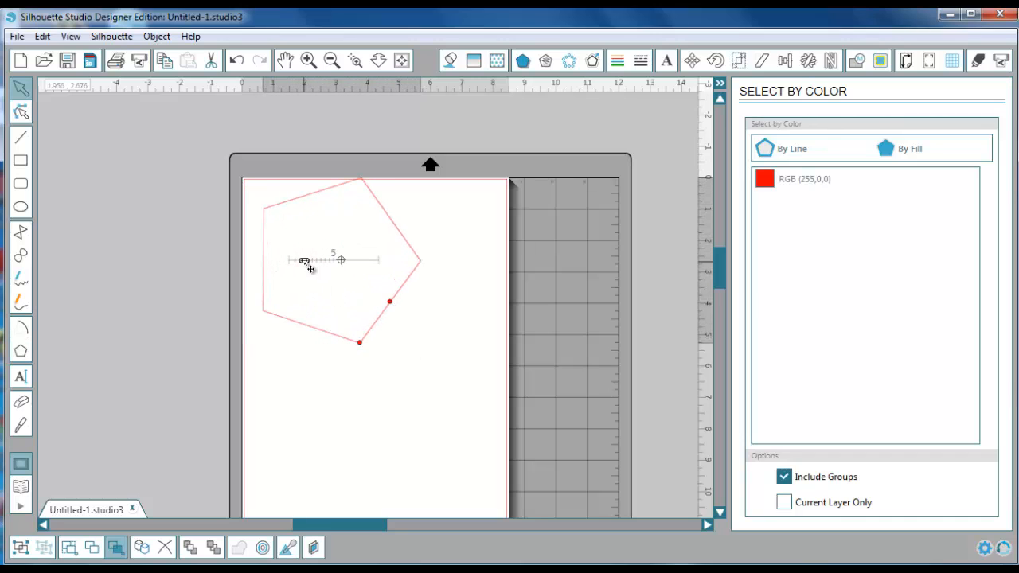
pyautogui.moveTo(311, 269); pyautogui.dragTo(324, 273)
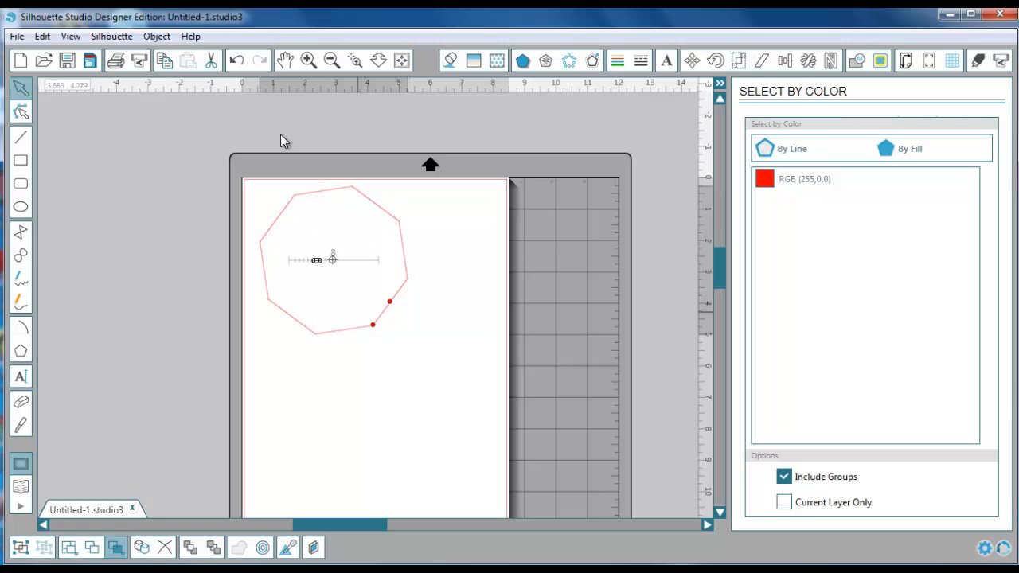
# Vary the polygon's number of sides, ending at five, and delete the polygon
pyautogui.click(355, 62)
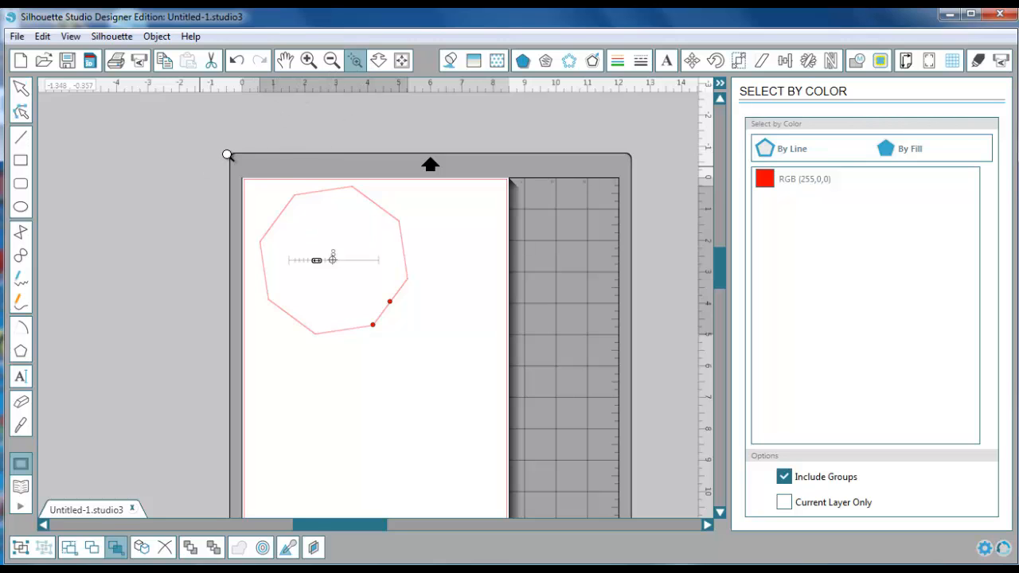
pyautogui.moveTo(227, 156); pyautogui.dragTo(456, 375)
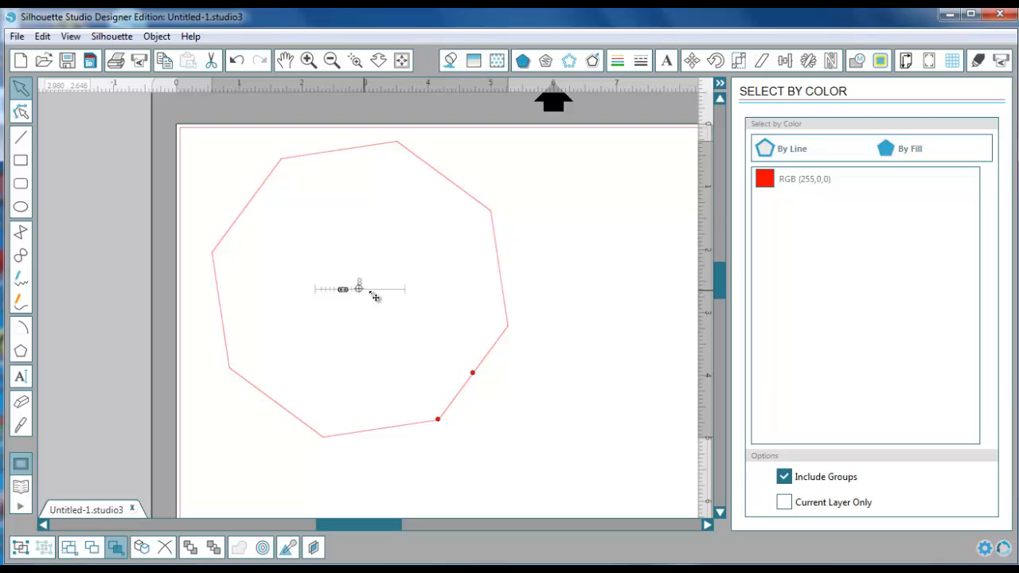
pyautogui.moveTo(375, 297); pyautogui.dragTo(391, 299)
pyautogui.moveTo(353, 296)
pyautogui.mouseDown()
pyautogui.moveTo(372, 295)
pyautogui.moveTo(336, 295)
pyautogui.mouseUp()
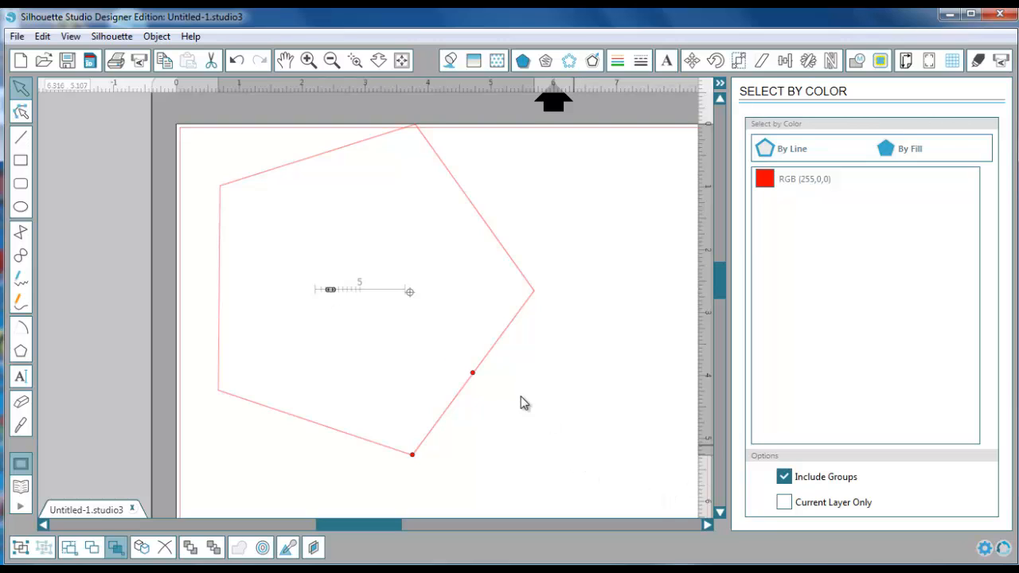
pyautogui.click(515, 329)
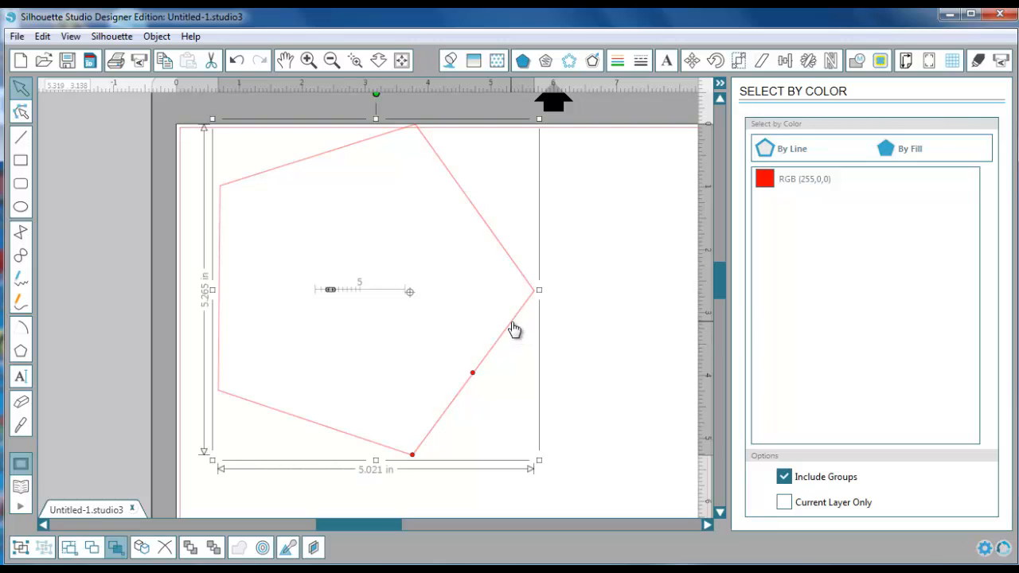
pyautogui.press('Delete')
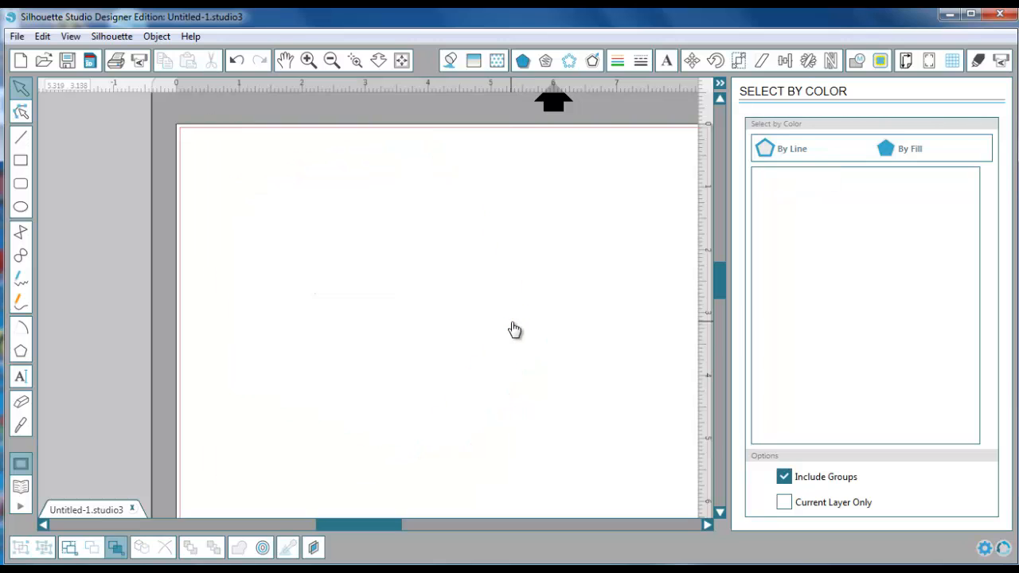
# Draw an arc with a radius of about 1.37 in and a sweep of about 117° in the upper-left part of the page
pyautogui.click(23, 329)
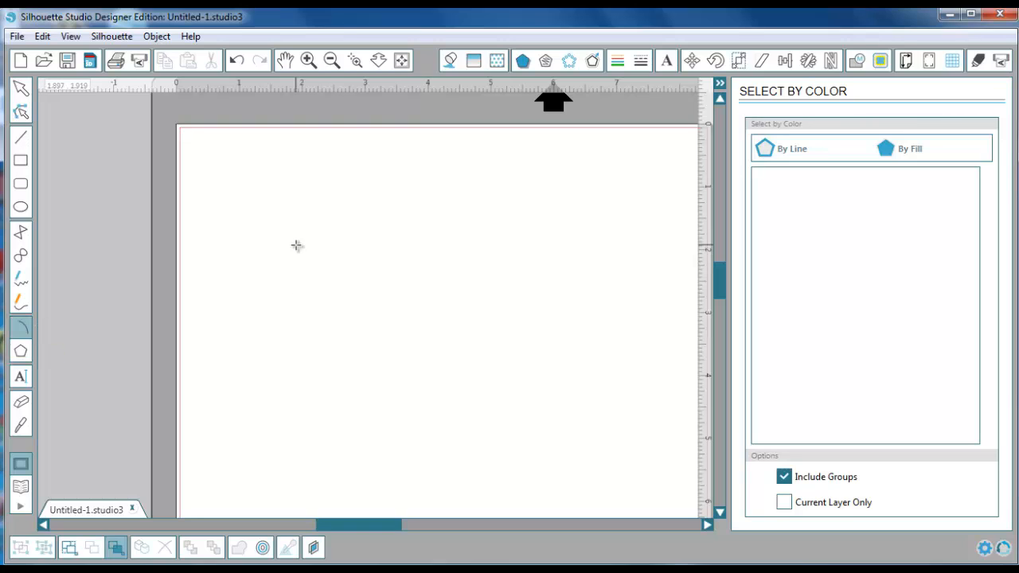
pyautogui.click(301, 225)
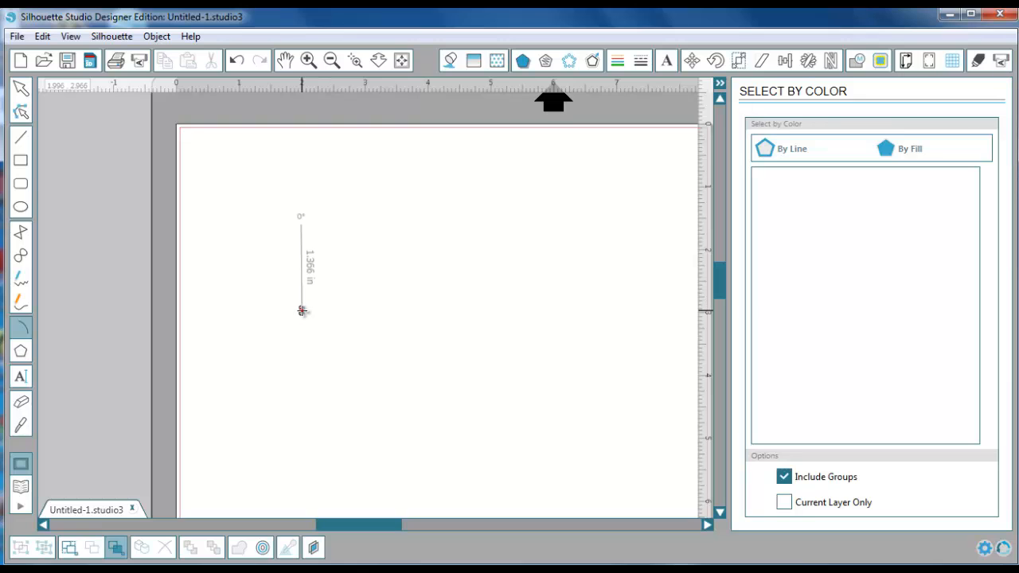
pyautogui.click(302, 308)
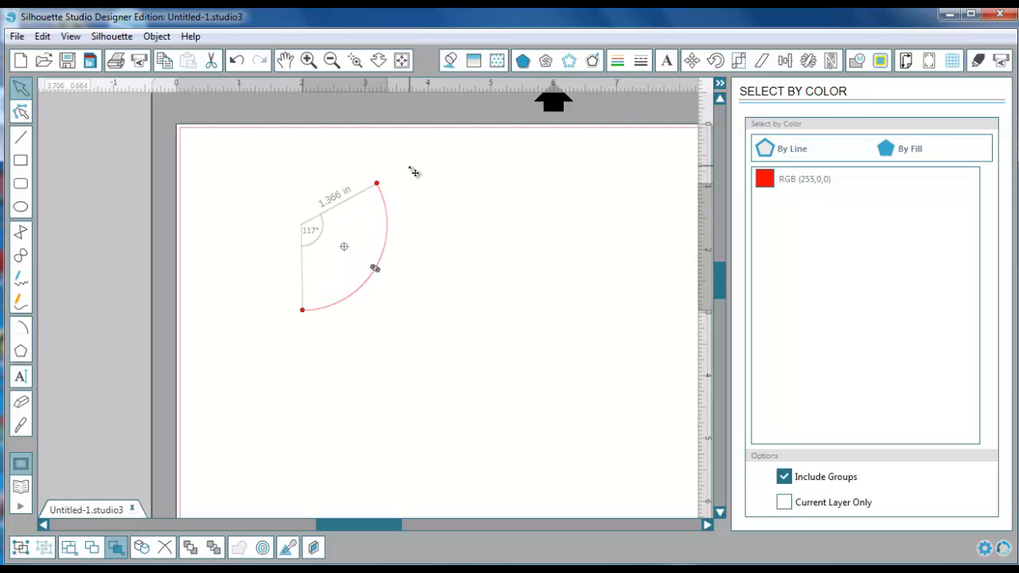
pyautogui.click(485, 279)
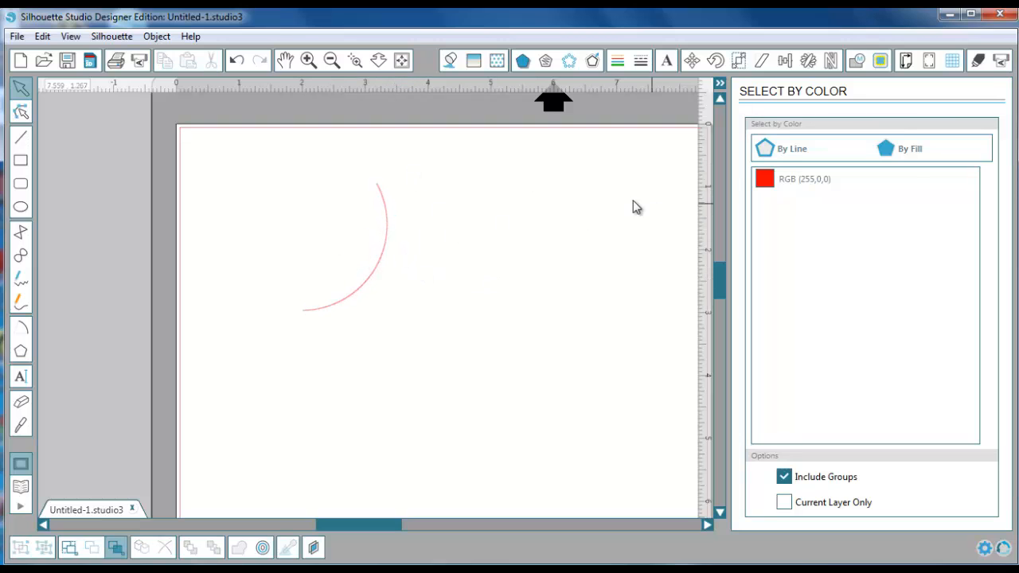
# Draw a circle near the middle of the page, below the arc
pyautogui.click(401, 62)
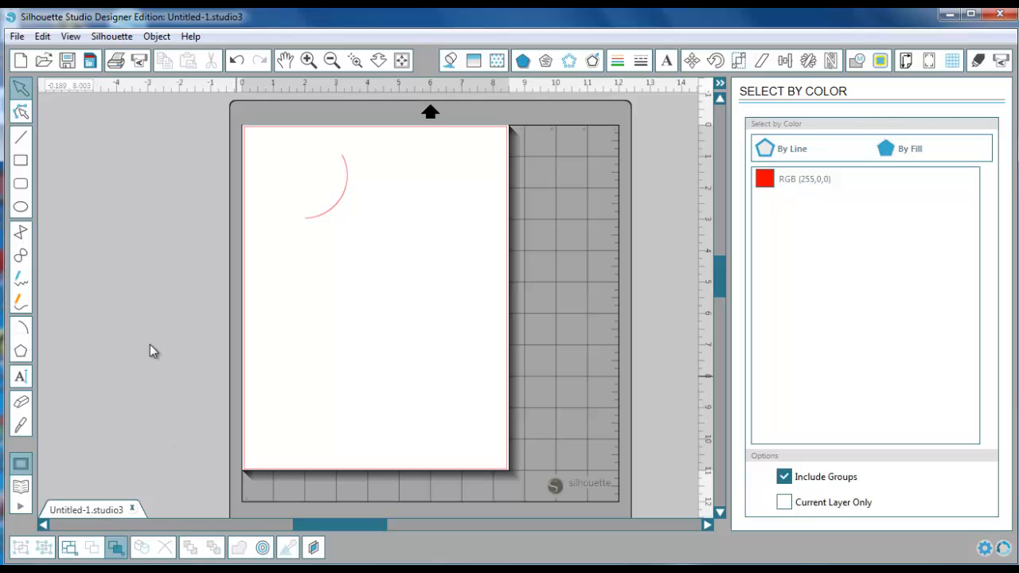
pyautogui.click(22, 207)
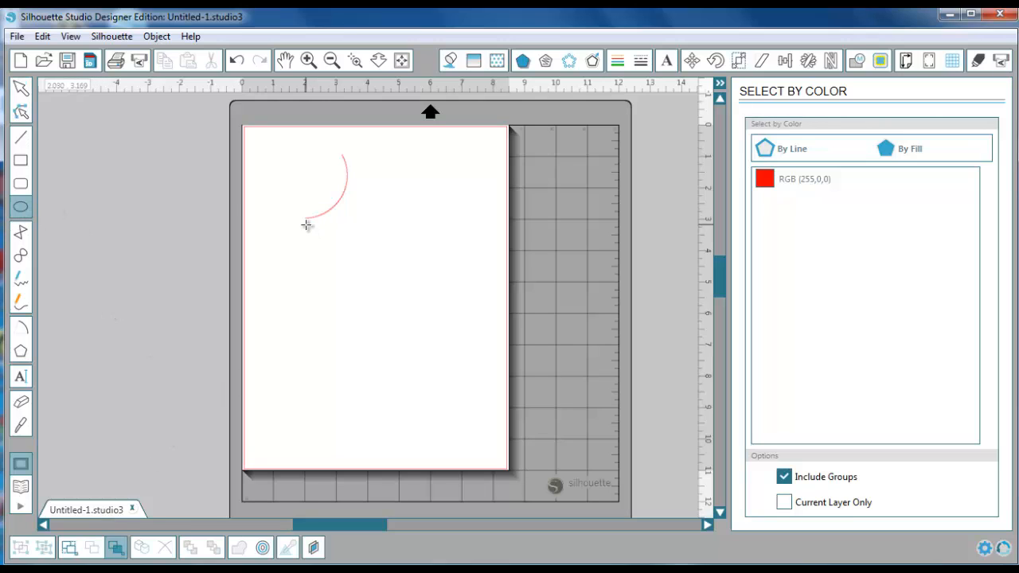
pyautogui.moveTo(326, 258); pyautogui.dragTo(450, 365)
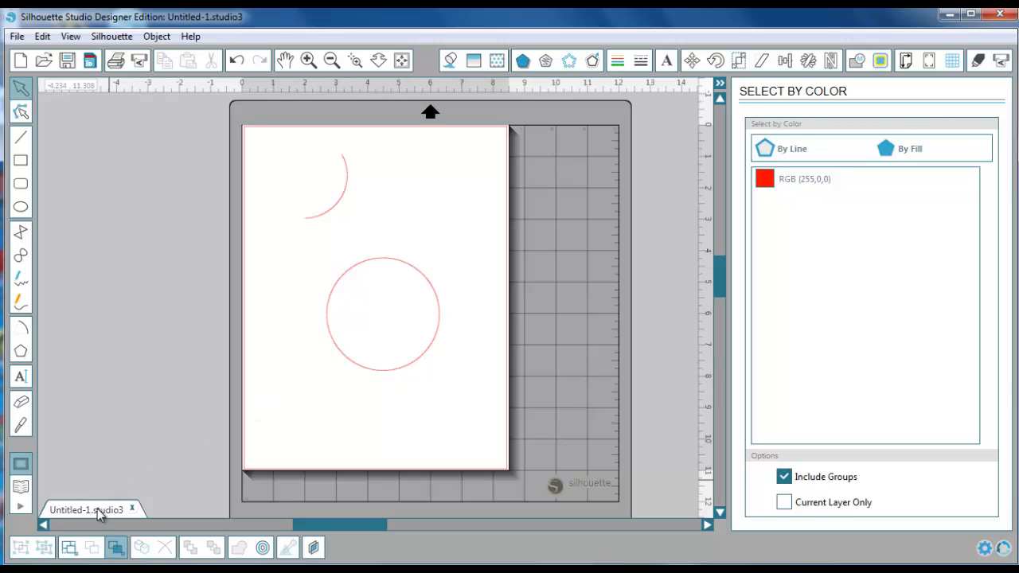
# Show the library and the drawing area side by side in a split view
pyautogui.click(22, 512)
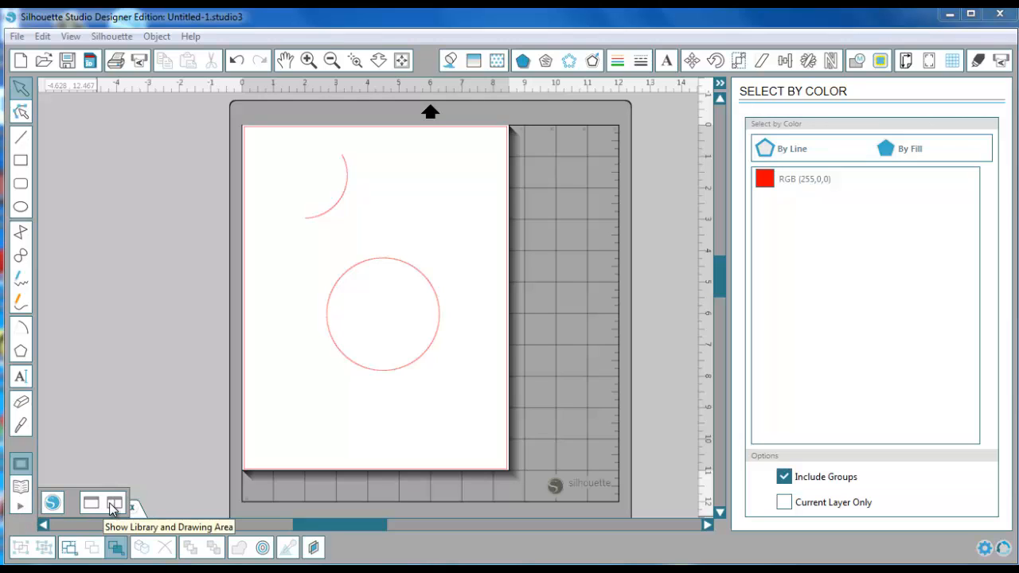
pyautogui.click(114, 506)
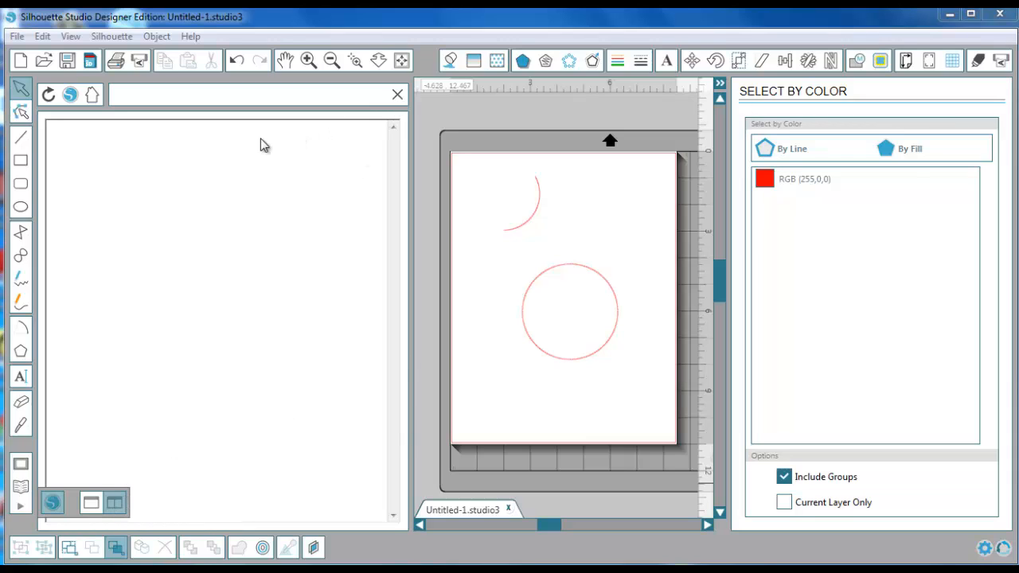
pyautogui.click(91, 503)
pyautogui.click(114, 503)
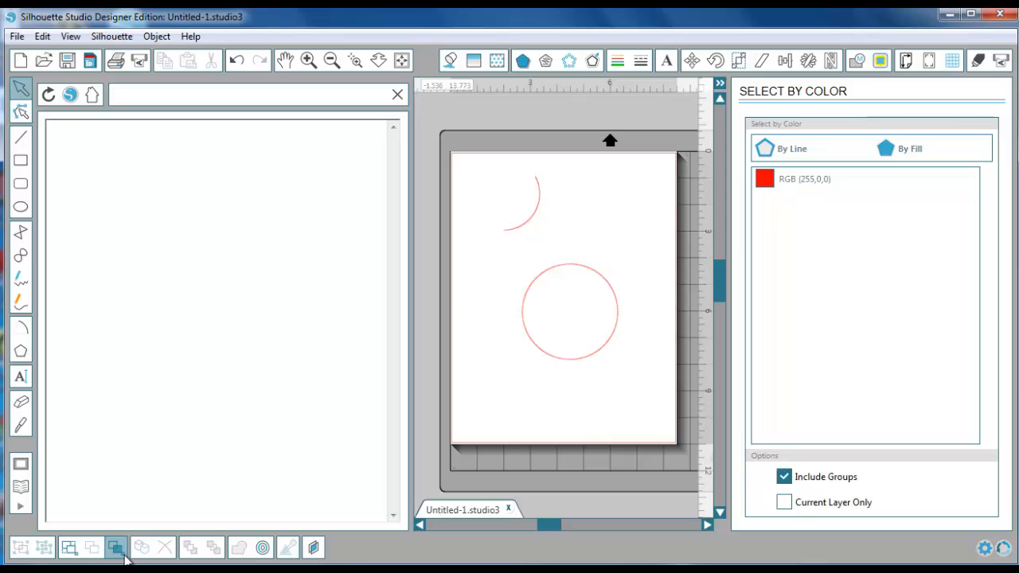
pyautogui.click(23, 512)
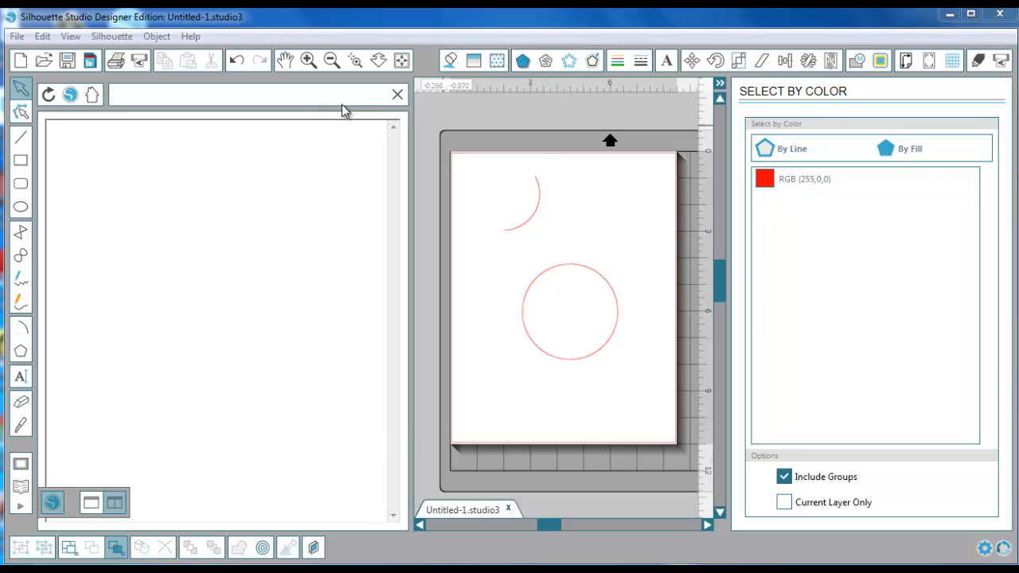
# Close the split library view and fill the circle with the red, orange and yellow argyle pattern
pyautogui.click(398, 89)
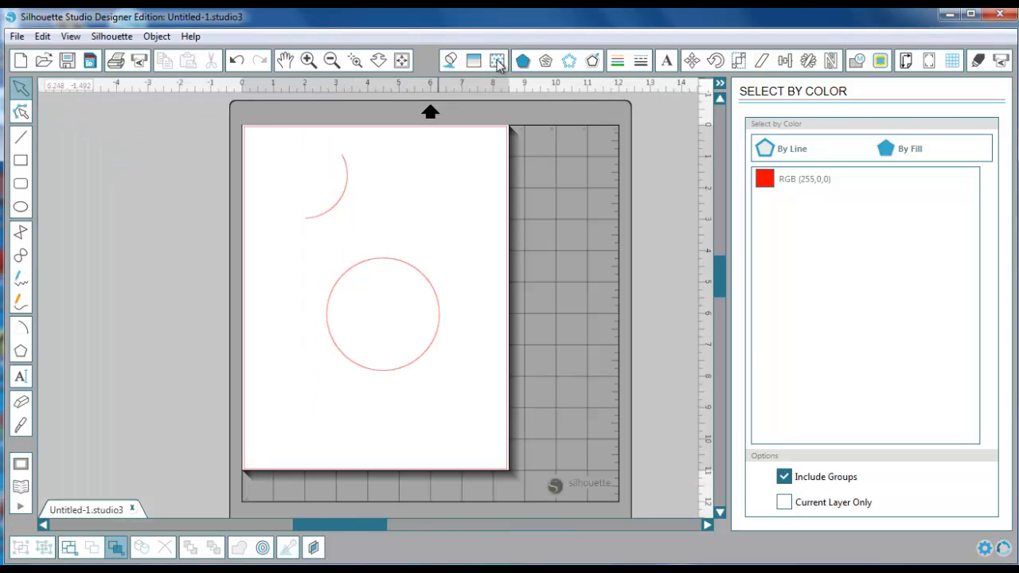
pyautogui.click(497, 61)
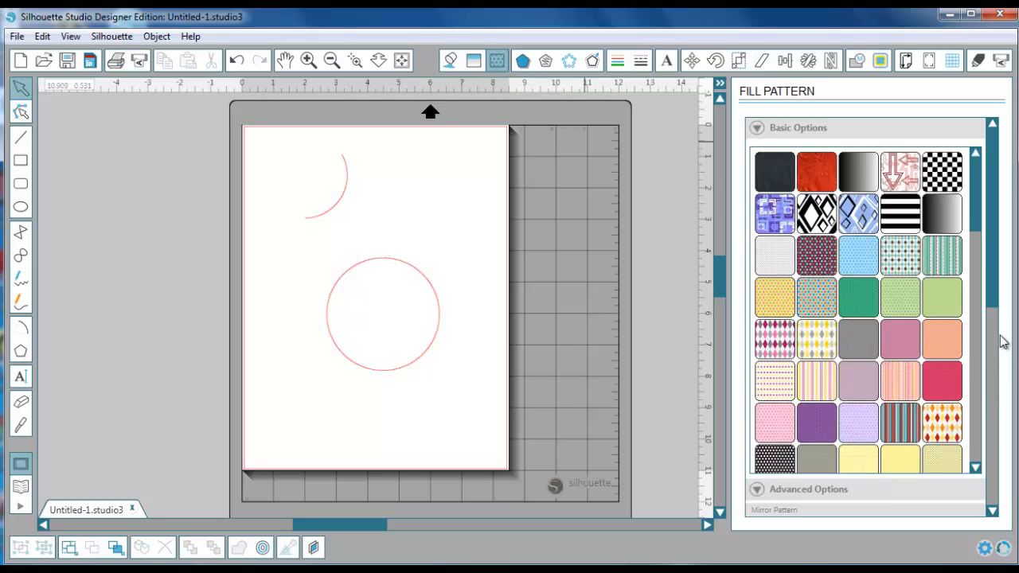
pyautogui.moveTo(994, 296); pyautogui.dragTo(1000, 335)
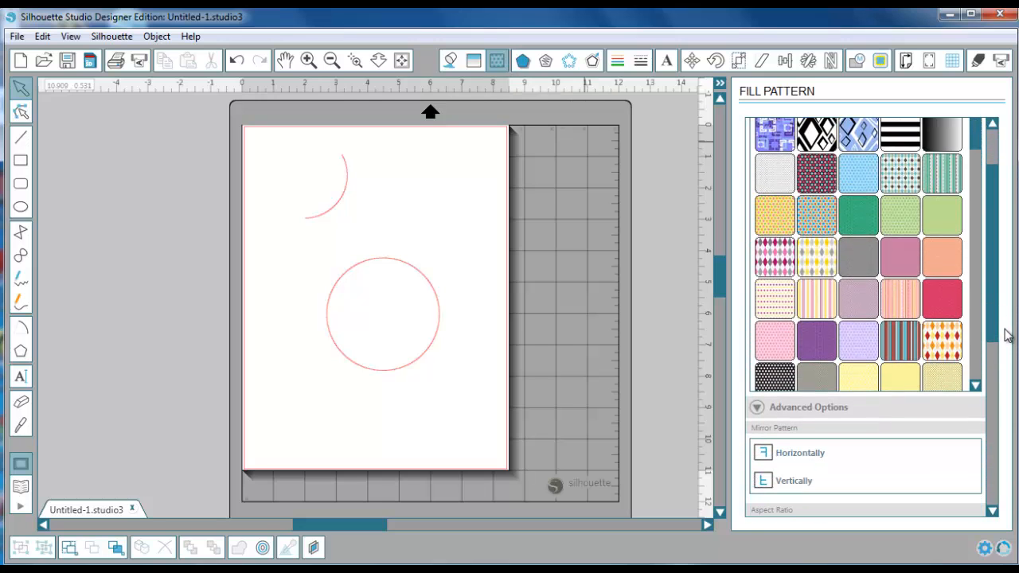
pyautogui.click(974, 377)
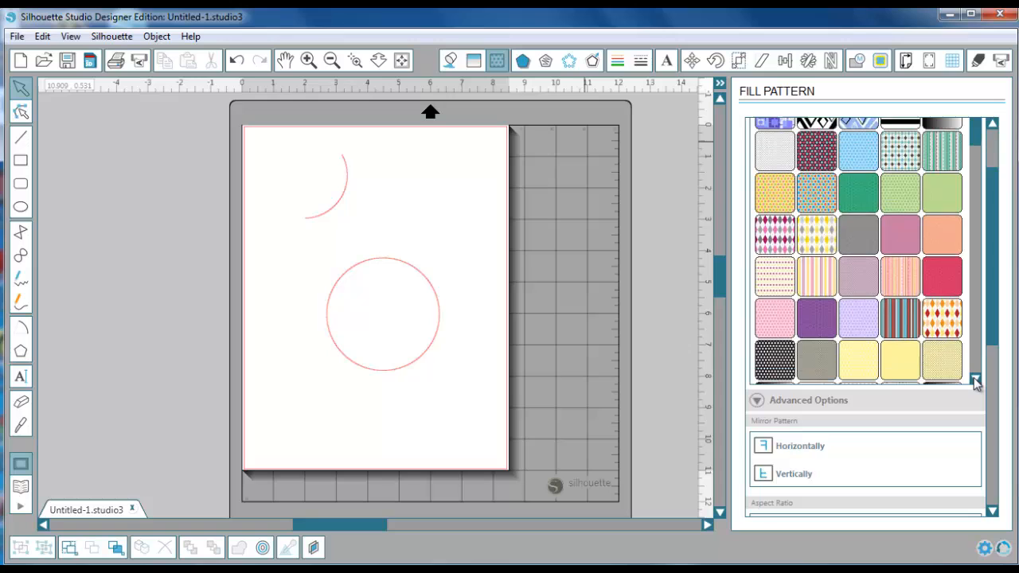
pyautogui.click(973, 377)
pyautogui.click(973, 377)
pyautogui.click(974, 377)
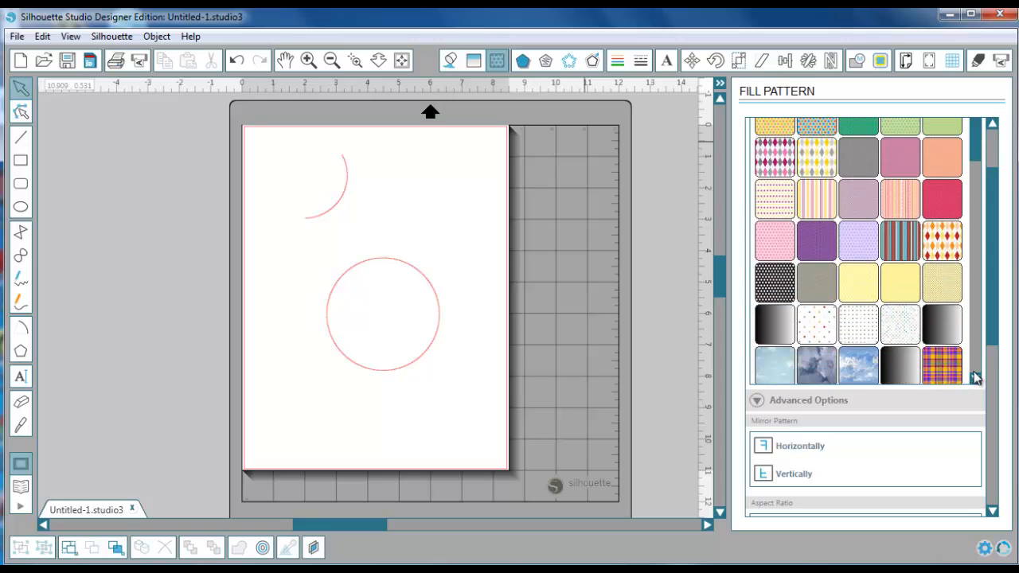
pyautogui.click(950, 248)
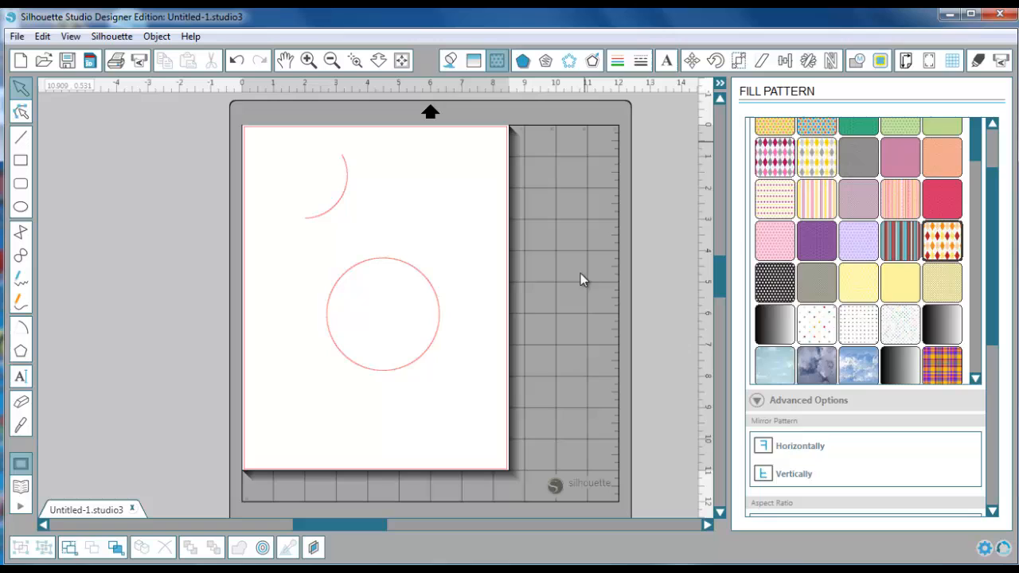
pyautogui.click(436, 344)
pyautogui.click(953, 250)
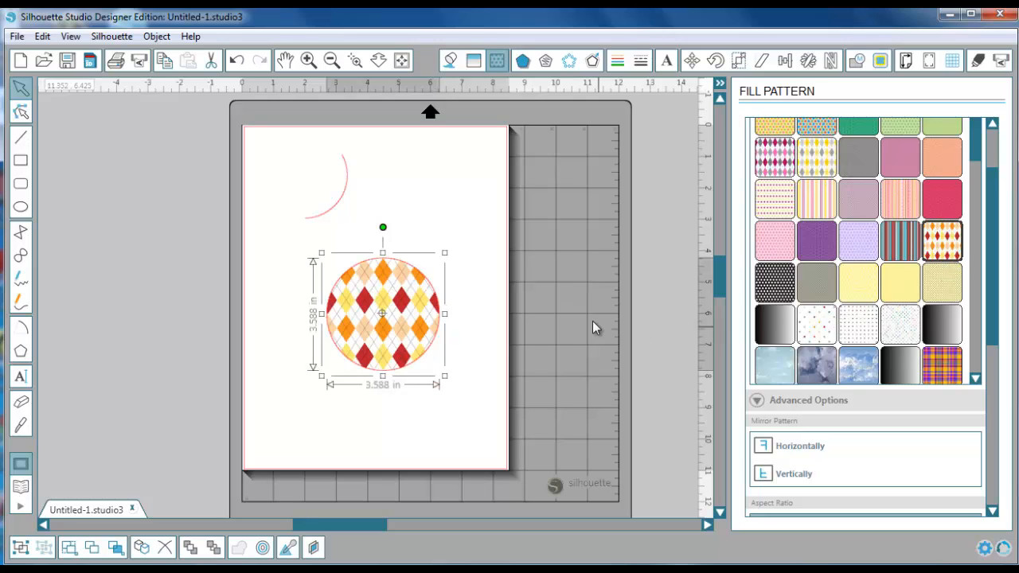
pyautogui.click(383, 447)
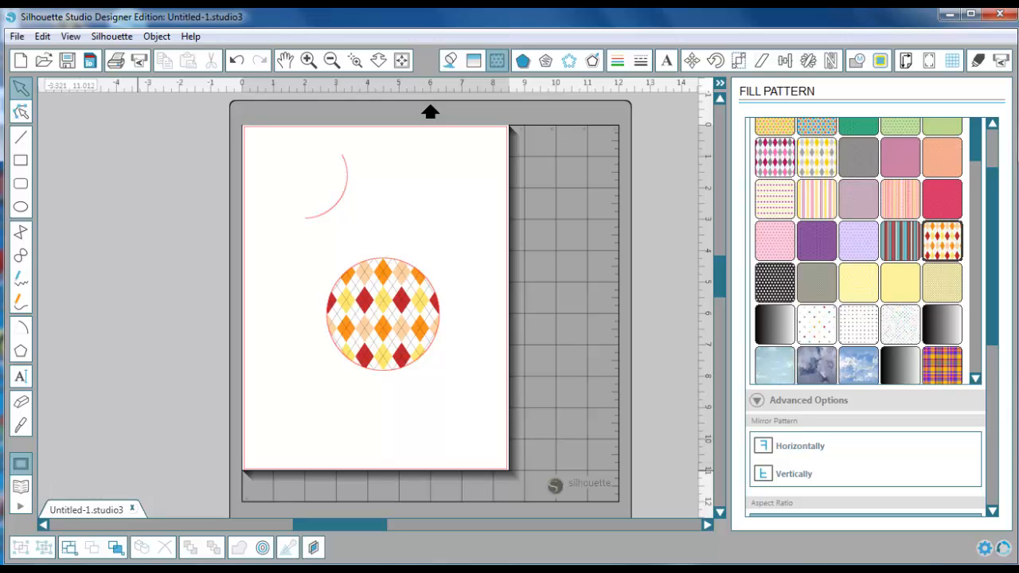
# Erase several sections of the arc with the medium round eraser, treating unfilled shapes as solid
pyautogui.moveTo(218, 509)
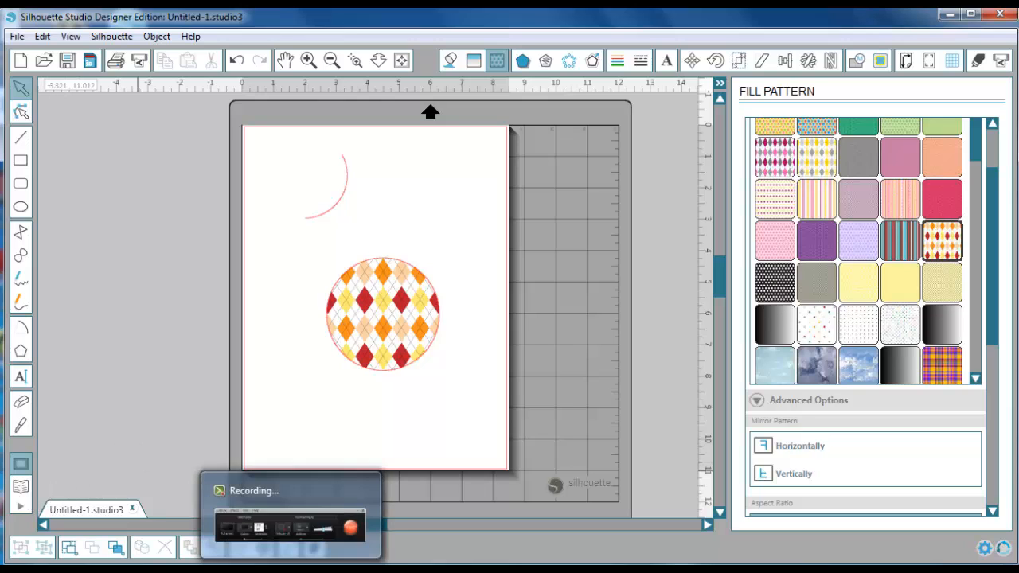
pyautogui.click(21, 405)
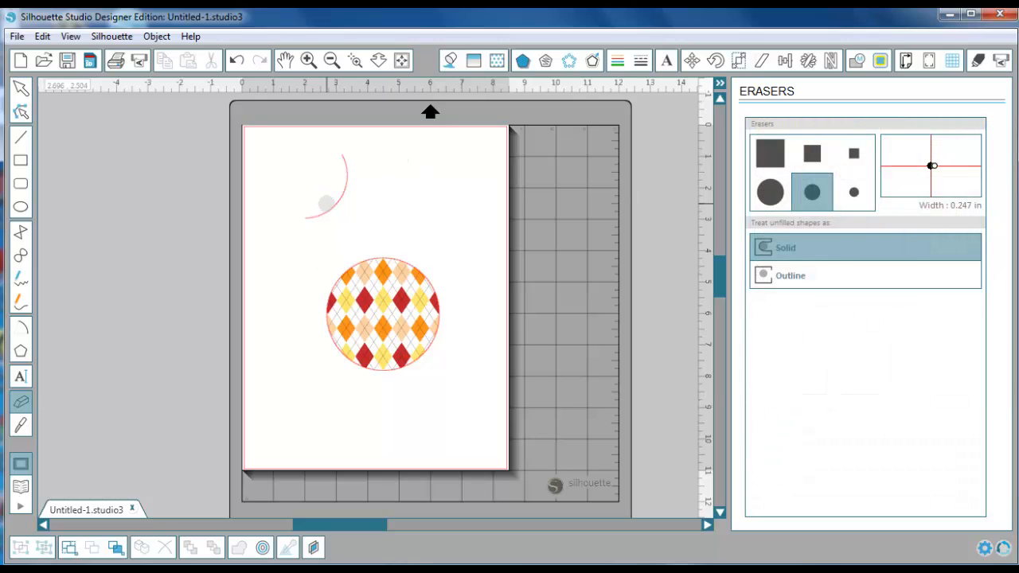
pyautogui.moveTo(336, 202); pyautogui.dragTo(355, 216)
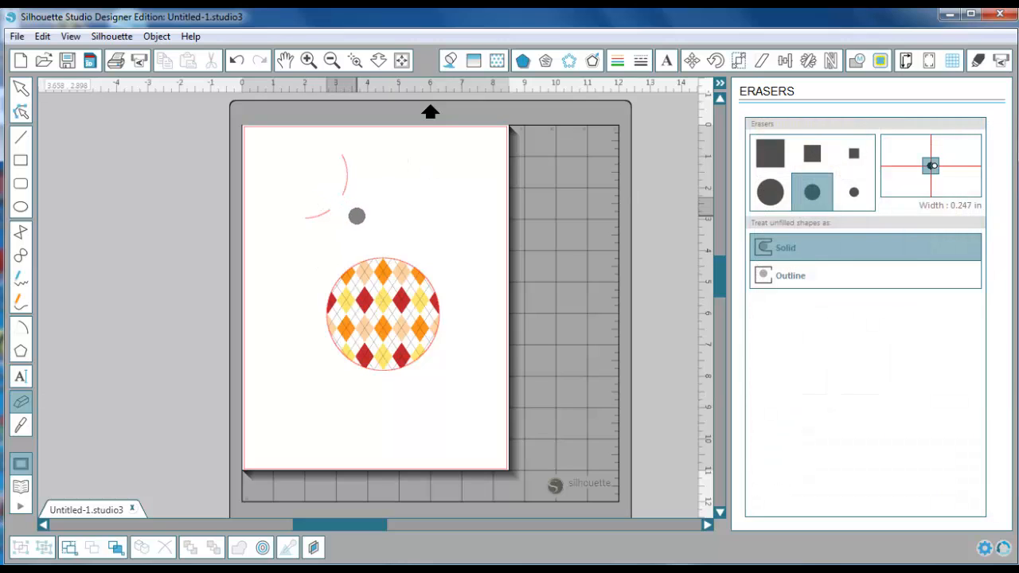
pyautogui.moveTo(365, 156)
pyautogui.mouseDown()
pyautogui.moveTo(330, 172)
pyautogui.moveTo(321, 204)
pyautogui.mouseUp()
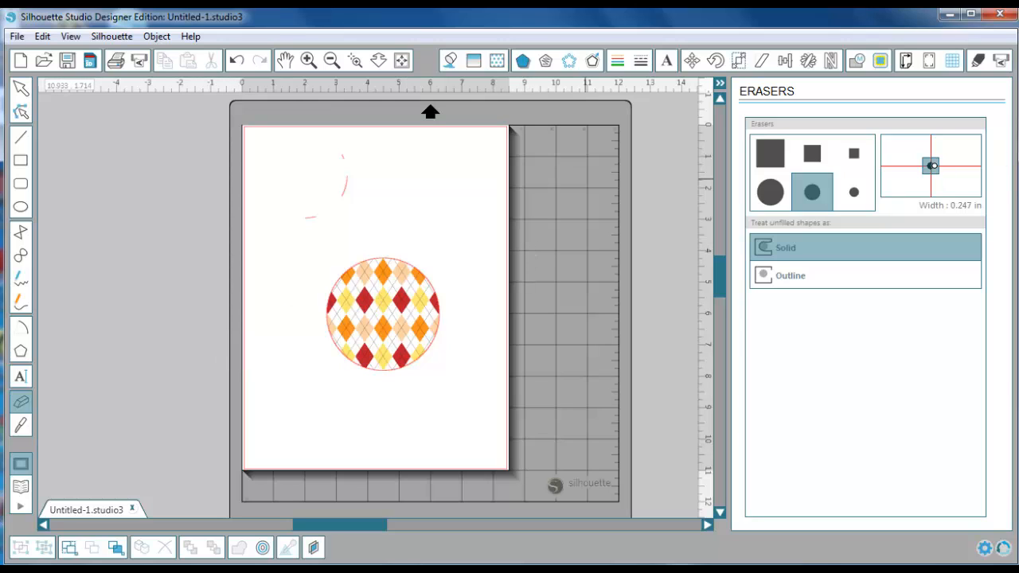
# Open the cut settings
pyautogui.click(978, 62)
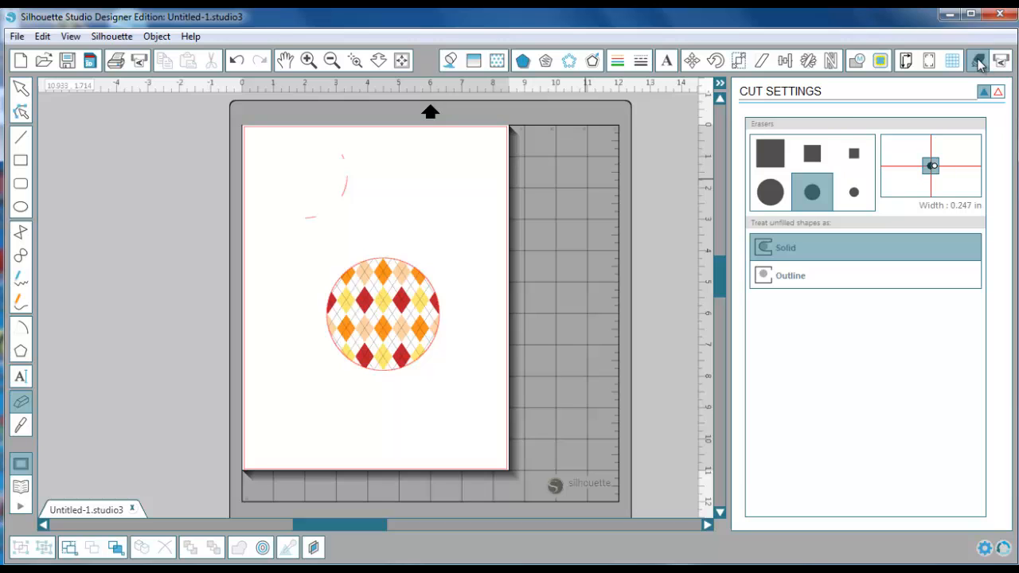